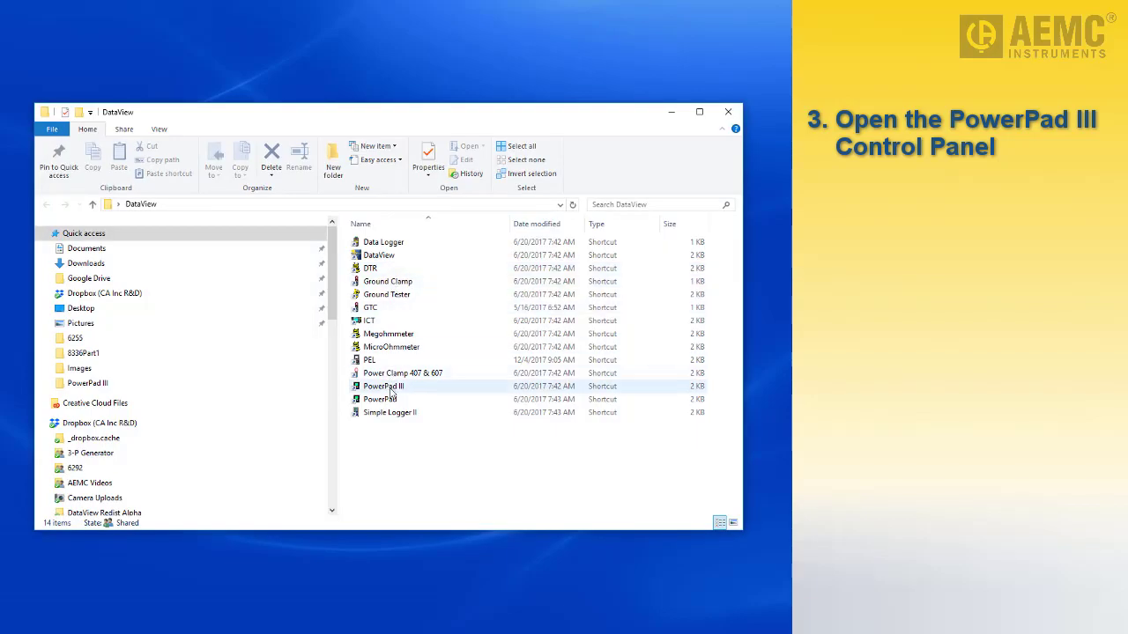
Launch the PowerPad III Control Panel from its shortcut in the DataView folder
double_click(390, 389)
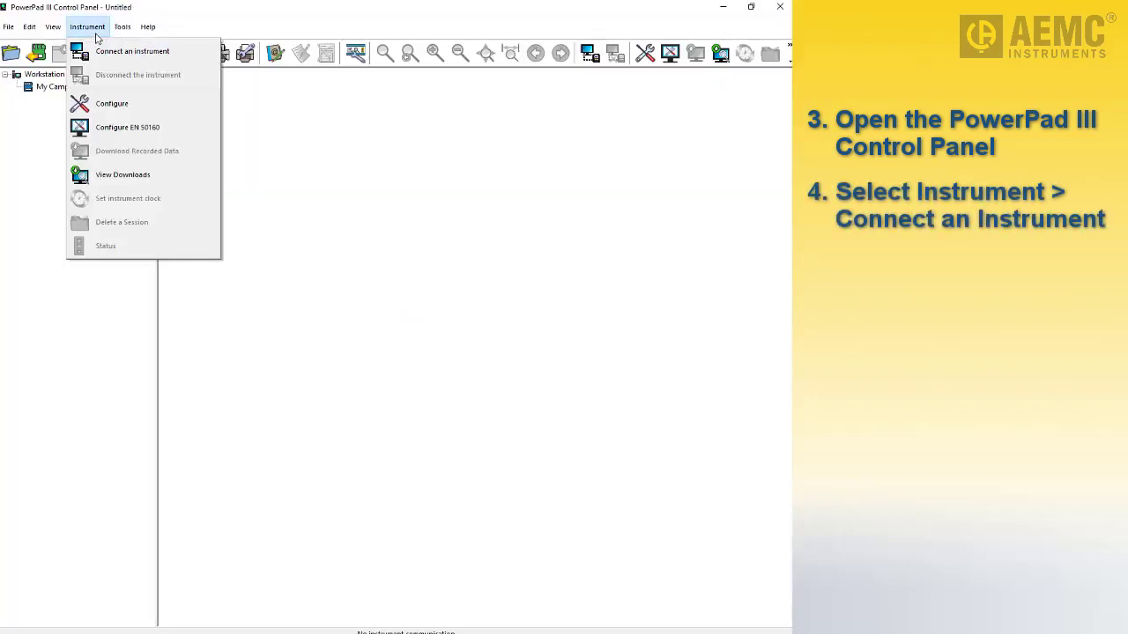
Connect the C.A 8336 instrument to the Control Panel
left_click(101, 51)
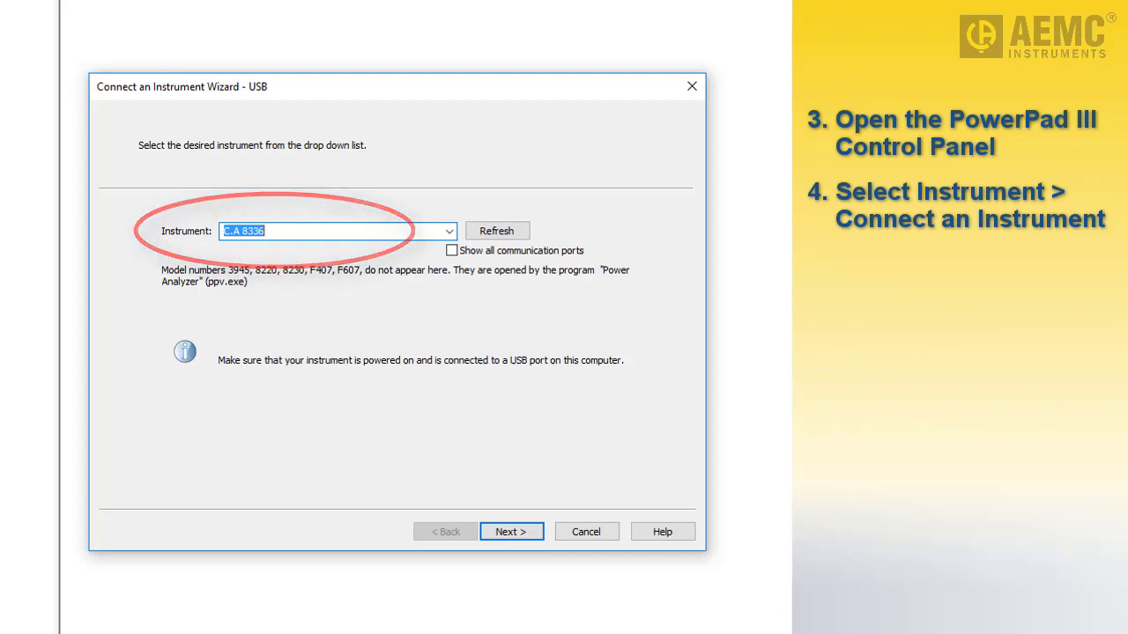
left_click(502, 530)
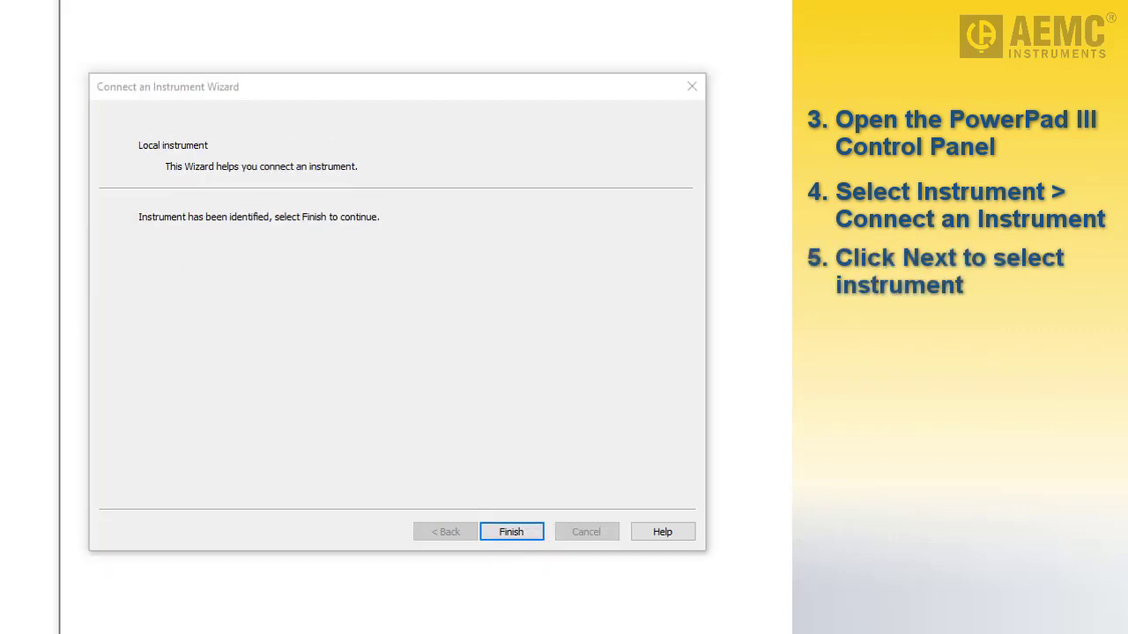
left_click(514, 534)
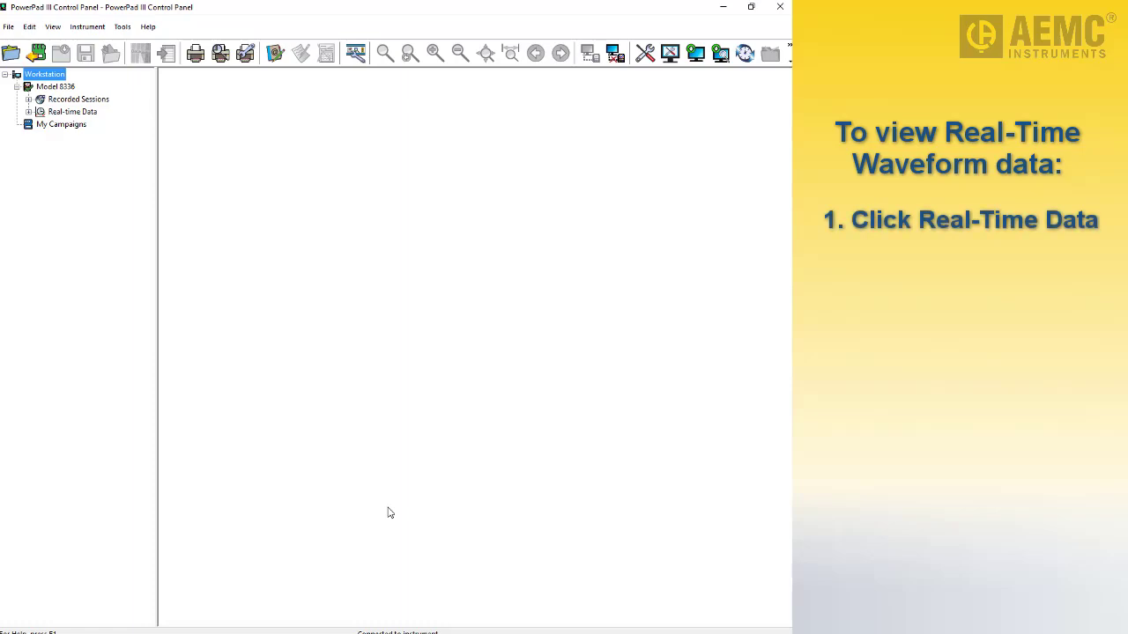
Show the real-time waveform view, switch to the table view, then return to the plot
left_click(28, 112)
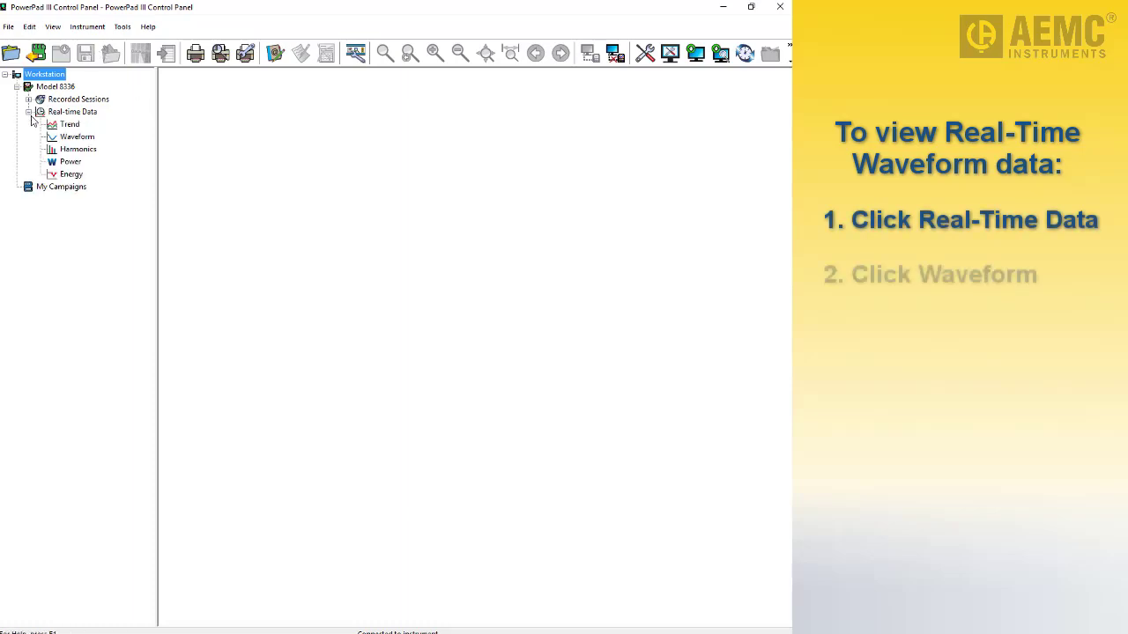
left_click(76, 136)
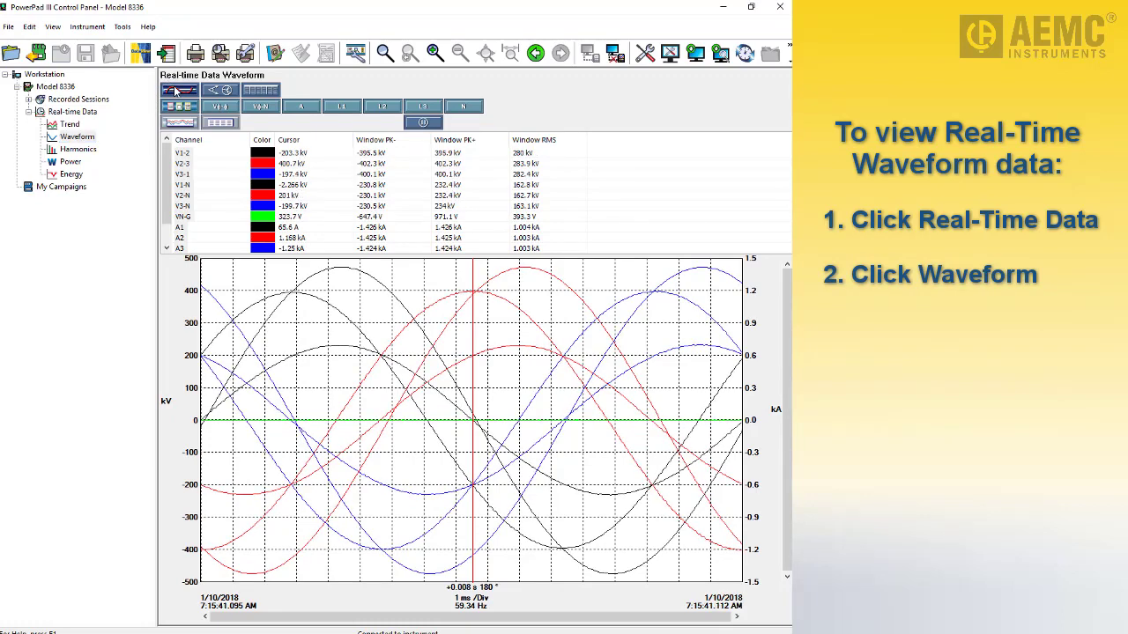
left_click(257, 91)
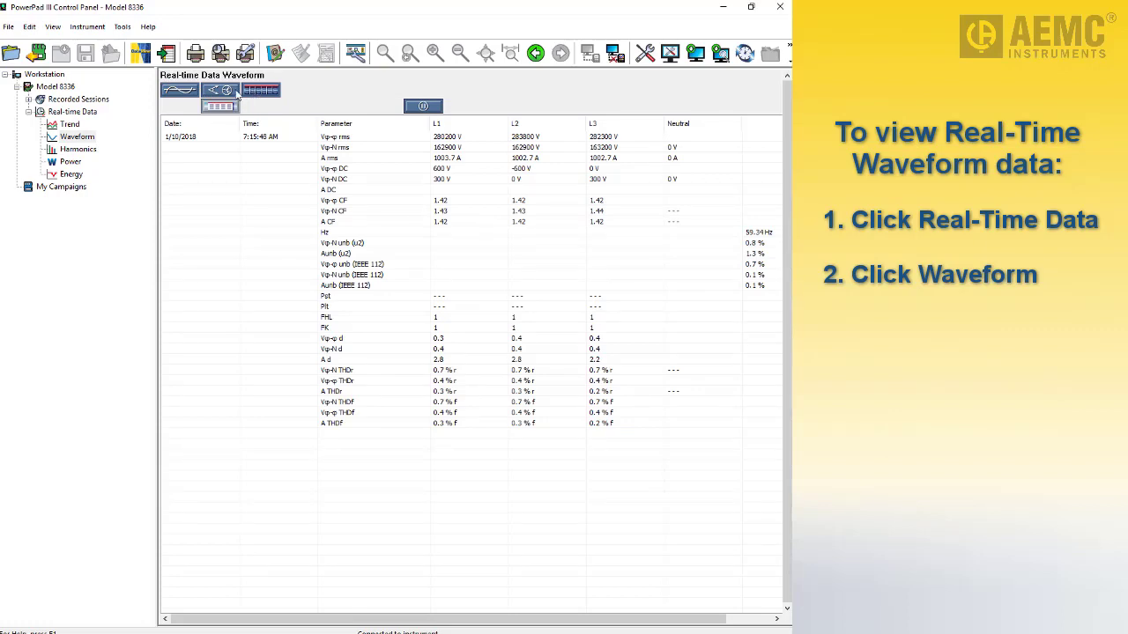
left_click(187, 91)
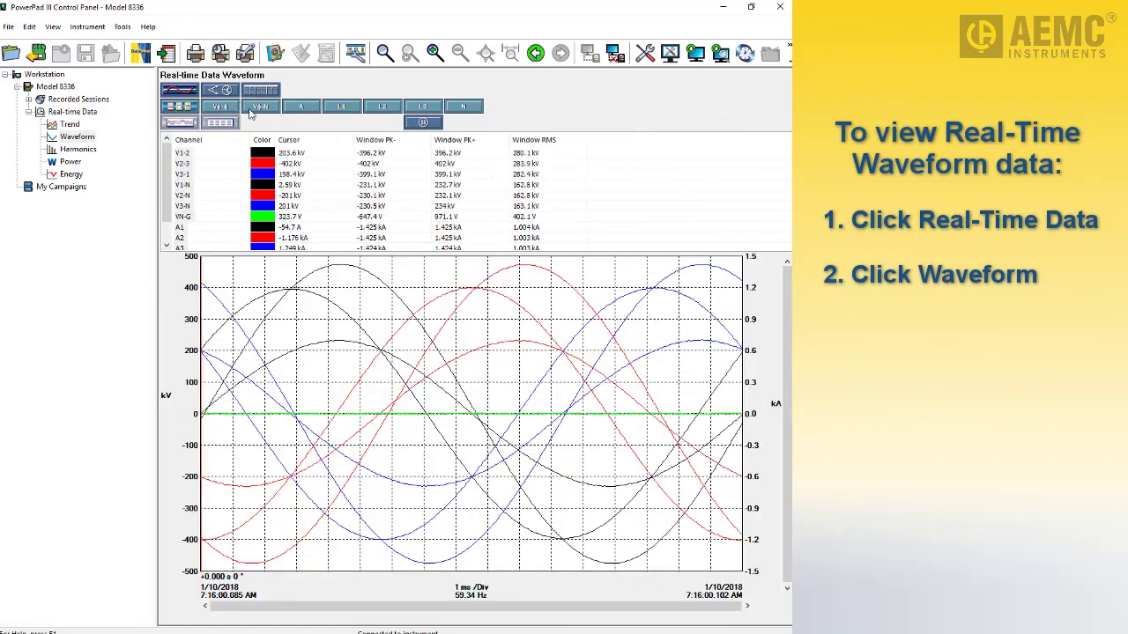
Show only current and phase 1 waveforms, freeze the display, then show the phasor diagram
left_click(302, 107)
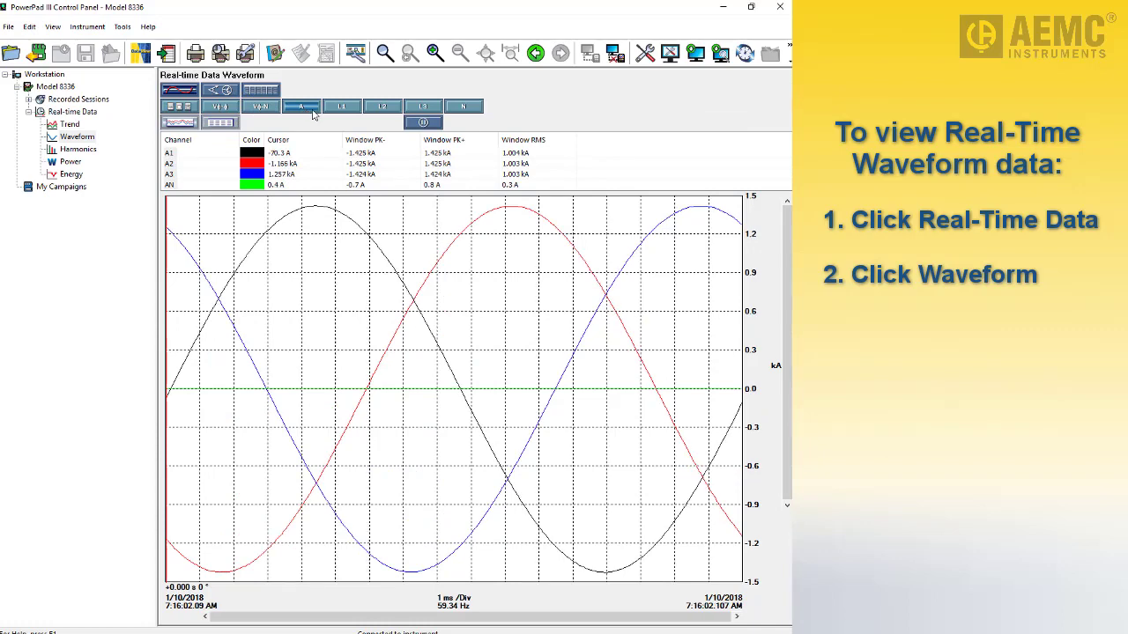
left_click(342, 108)
left_click(342, 107)
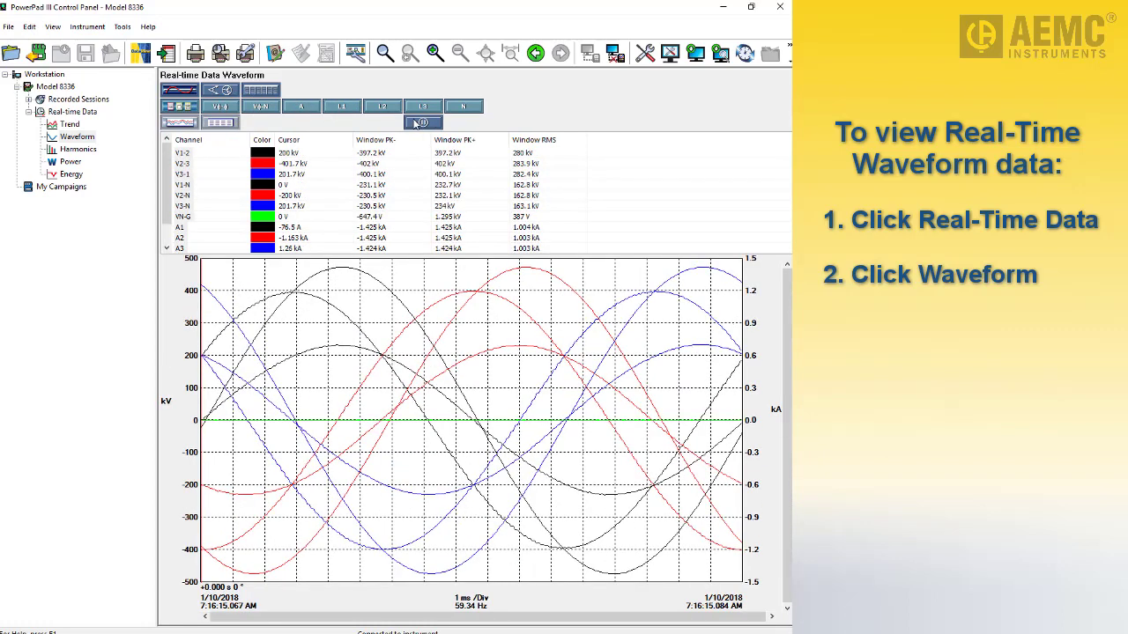
left_click(421, 122)
left_click(219, 92)
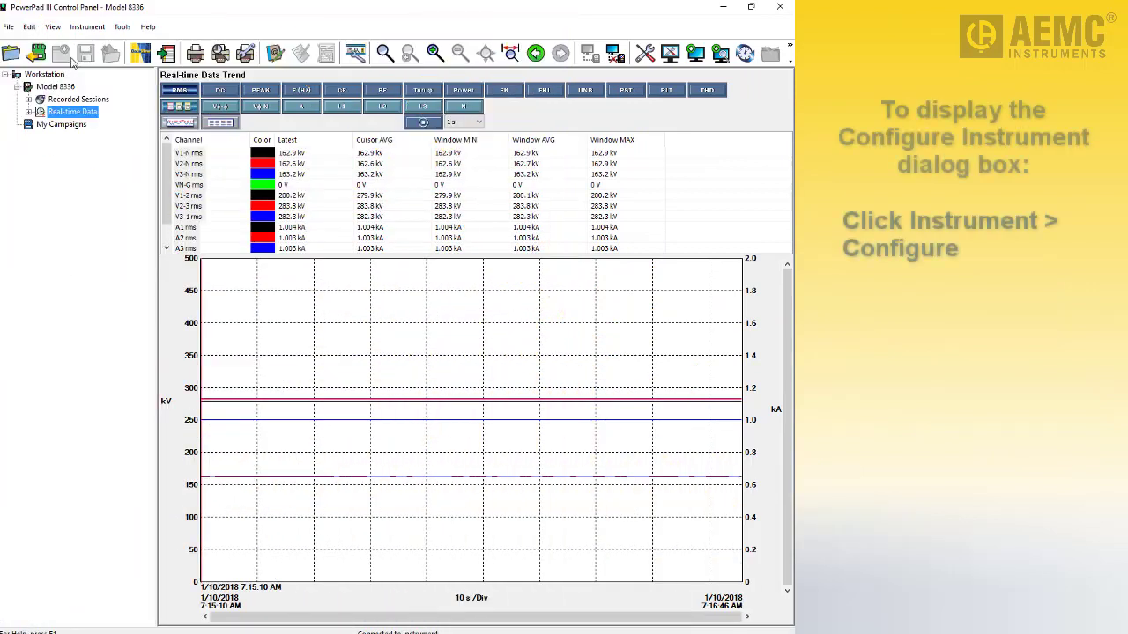
Bring up the Instrument menu over the live rms trend view
left_click(85, 27)
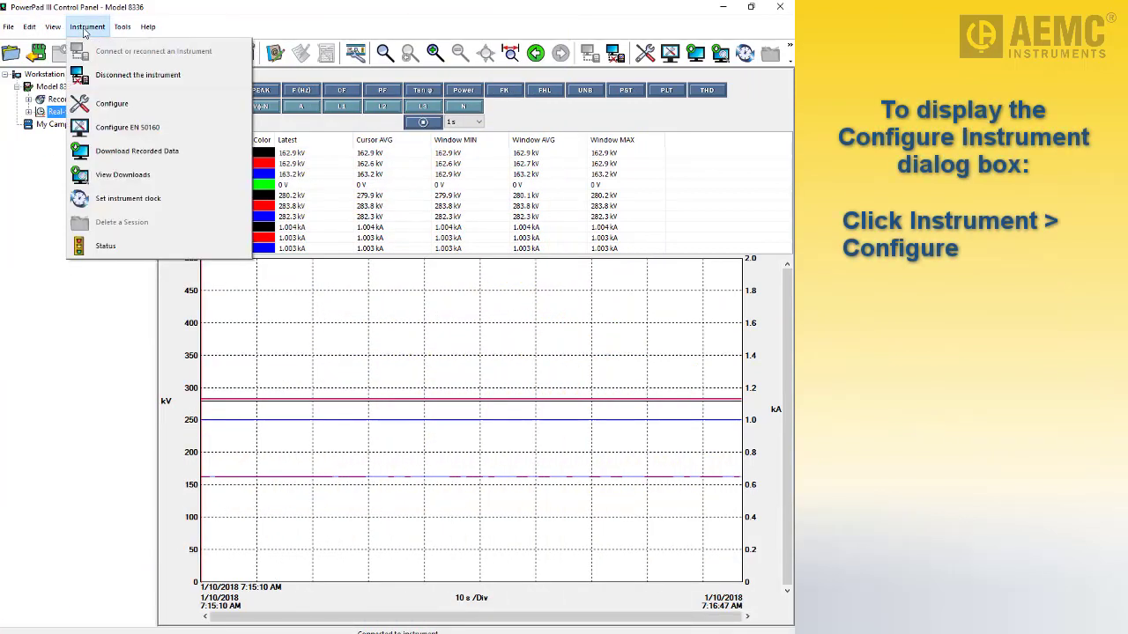
Open the Configure Instrument dialog showing the 3-Phase 5-Wire 3V hook-up
left_click(98, 106)
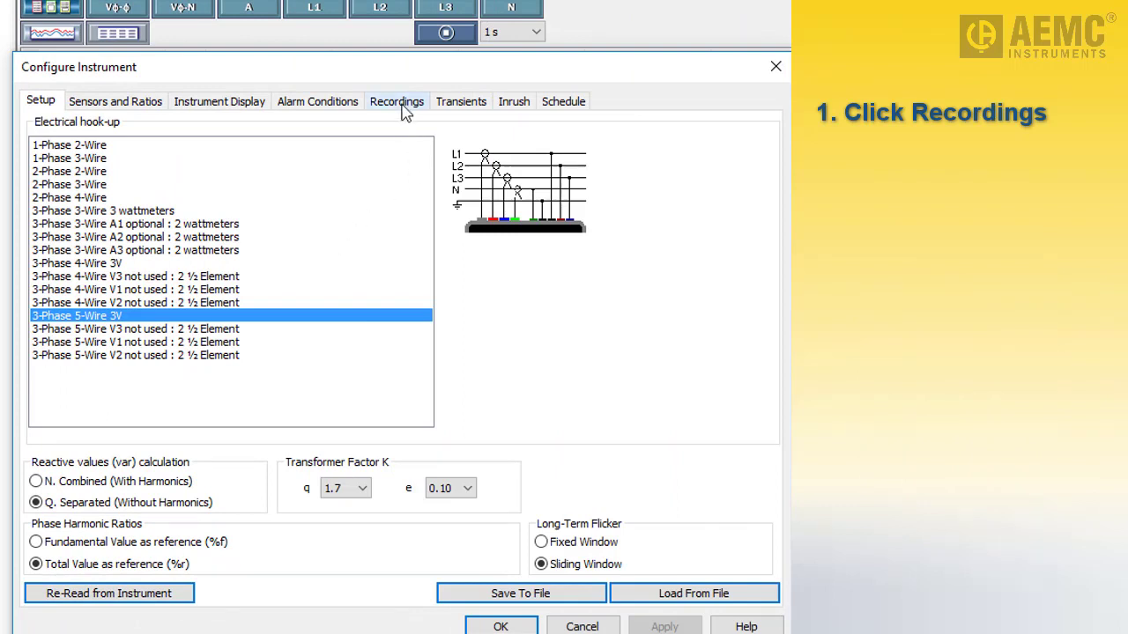
On the Recordings tab, clear all measurements, then select All, including harmonics 0–50
left_click(401, 104)
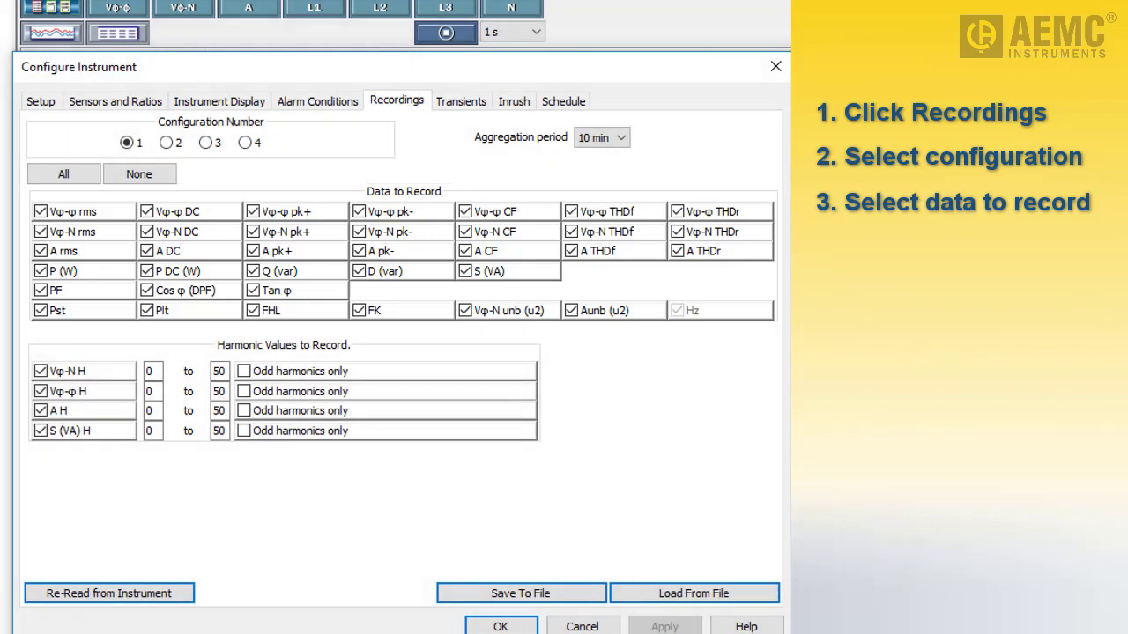
left_click(45, 213)
left_click(51, 218)
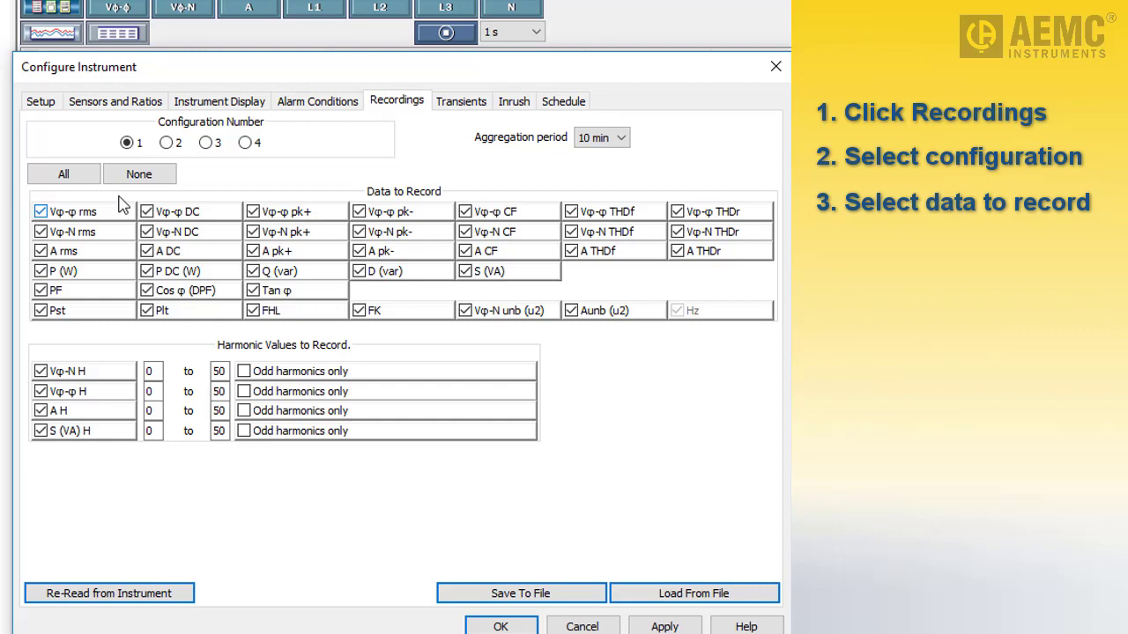
left_click(141, 179)
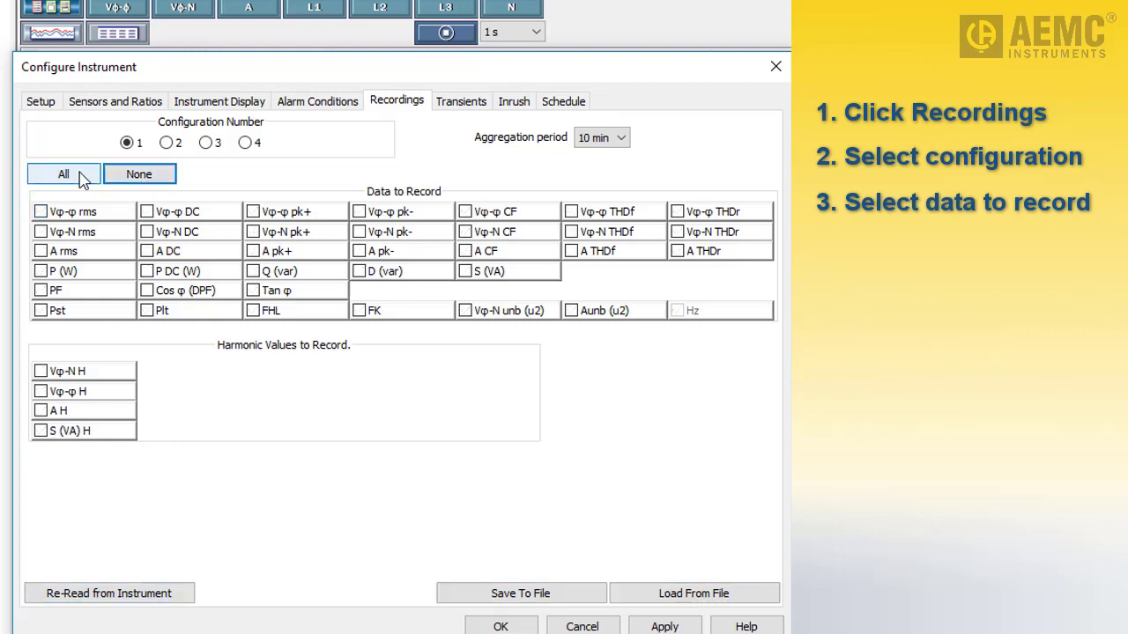
left_click(77, 179)
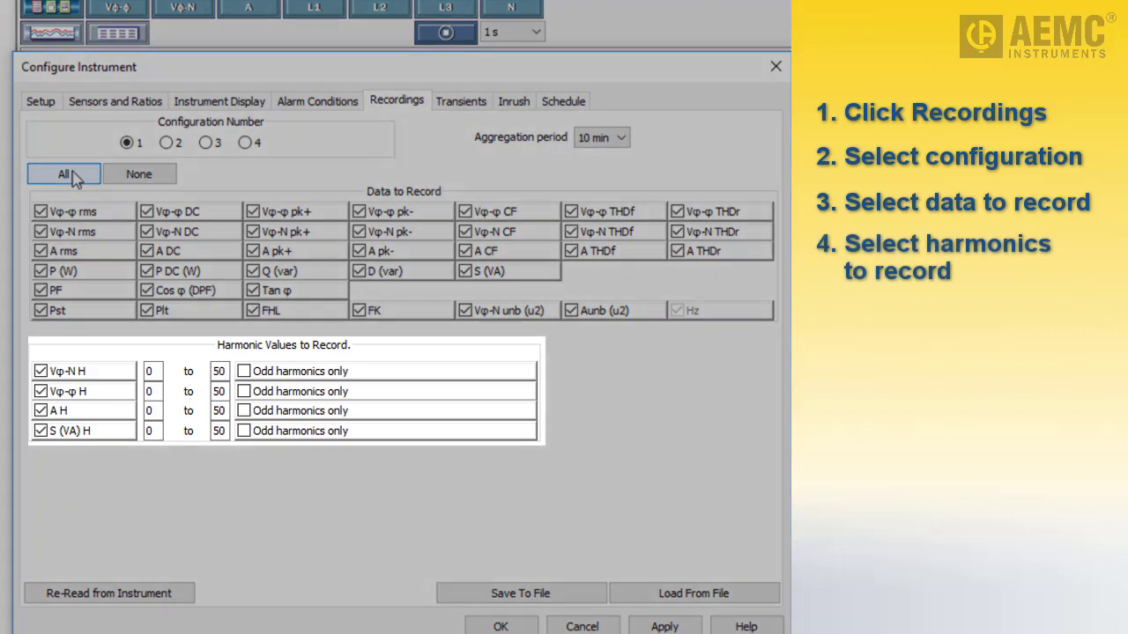
Exclude Vφ-φ harmonics and record only odd harmonics for Vφ-N voltage and current
left_click(40, 371)
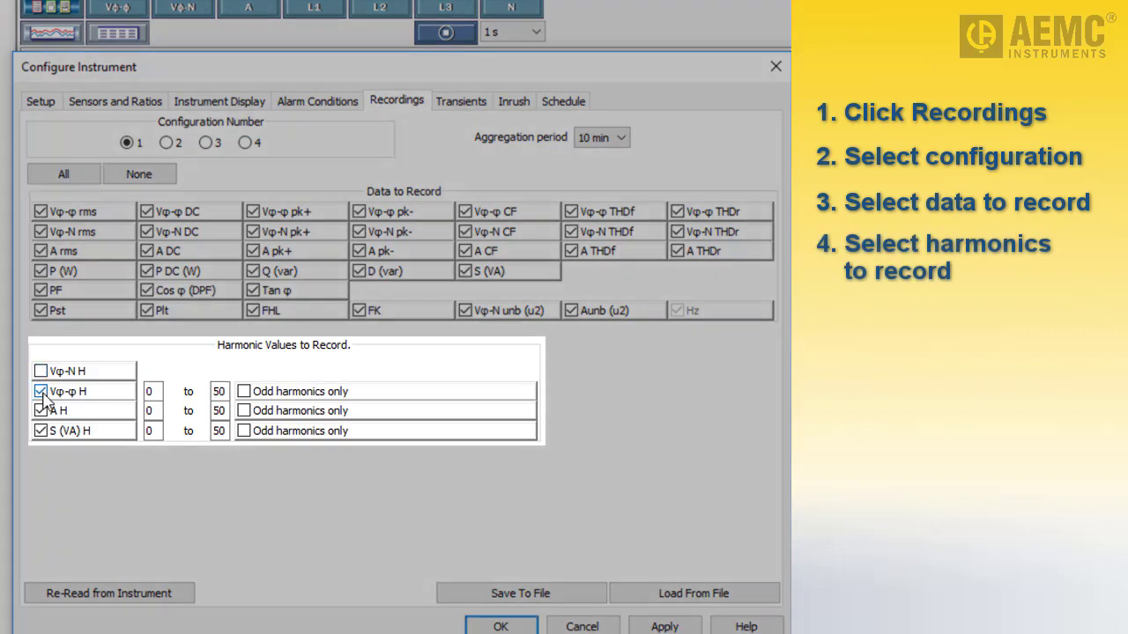
left_click(41, 391)
left_click(40, 371)
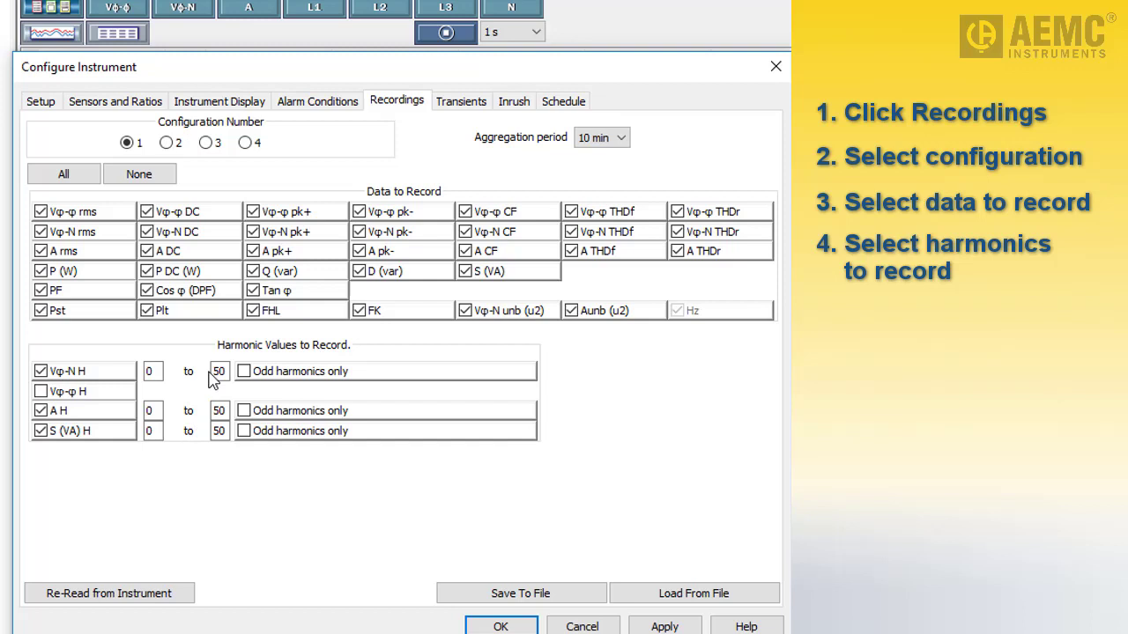
left_click(243, 371)
left_click(243, 411)
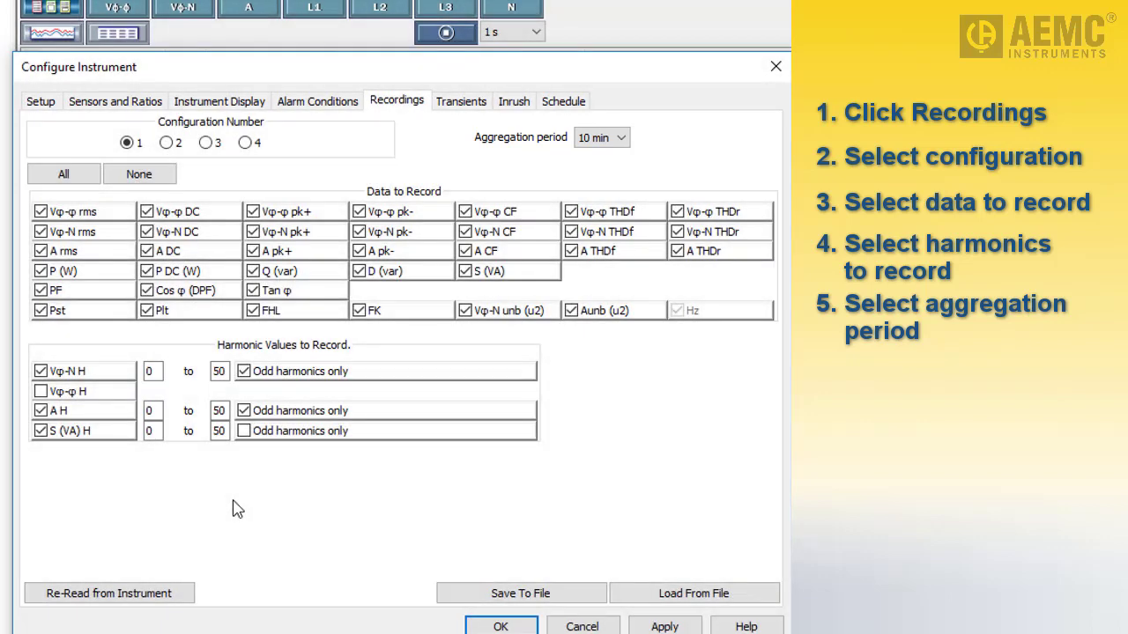
Keep the 10 min aggregation period and review the transient and inrush settings
left_click(621, 144)
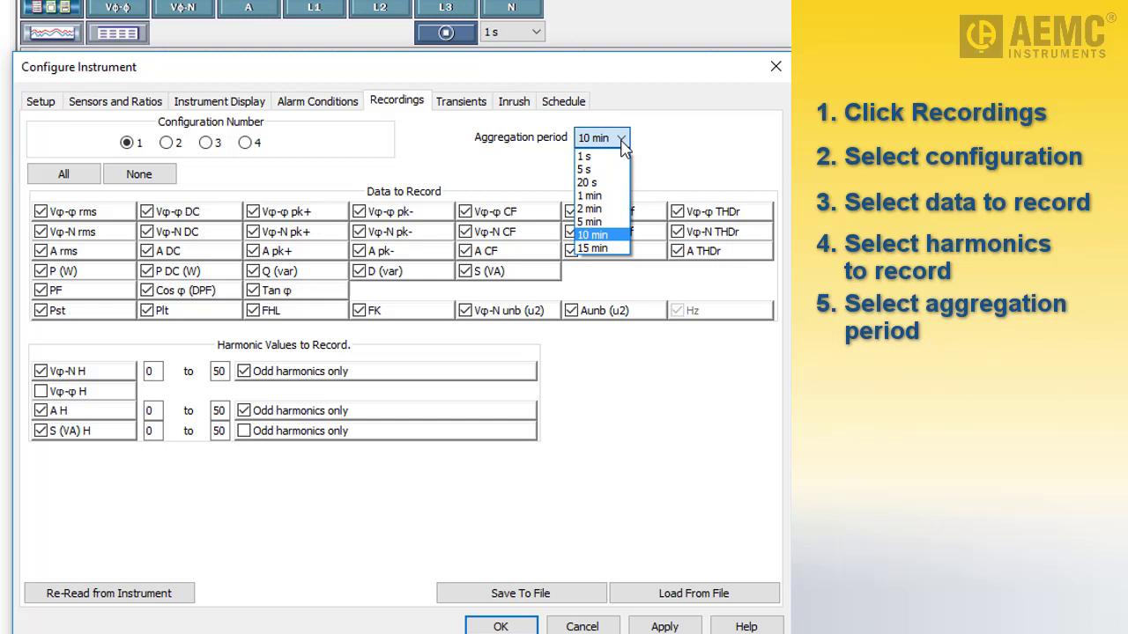
left_click(621, 143)
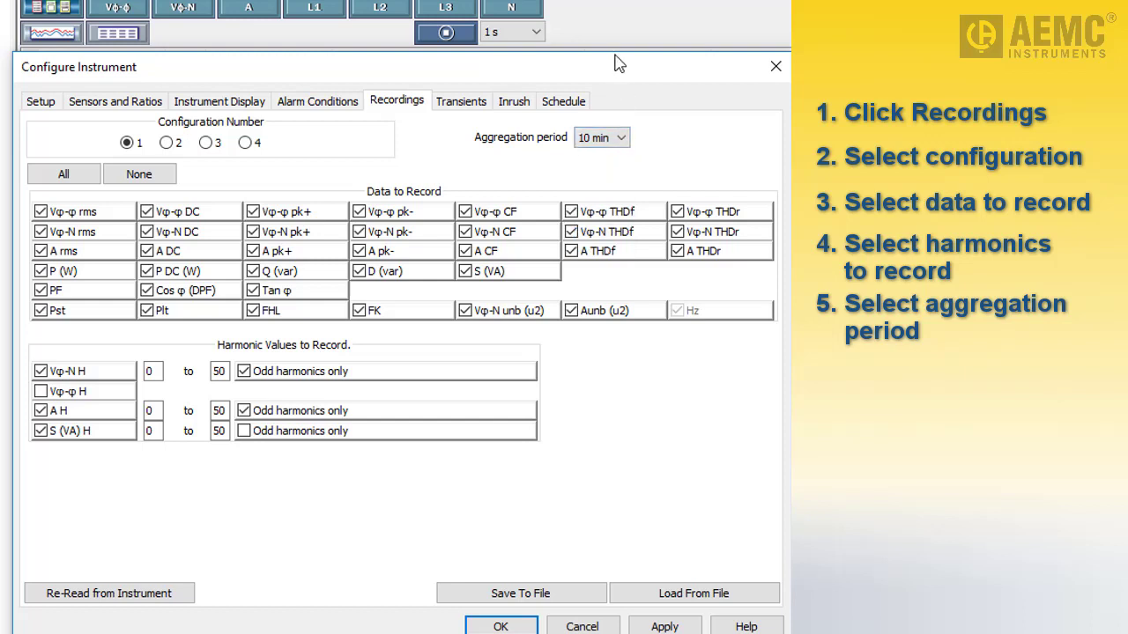
left_click(467, 108)
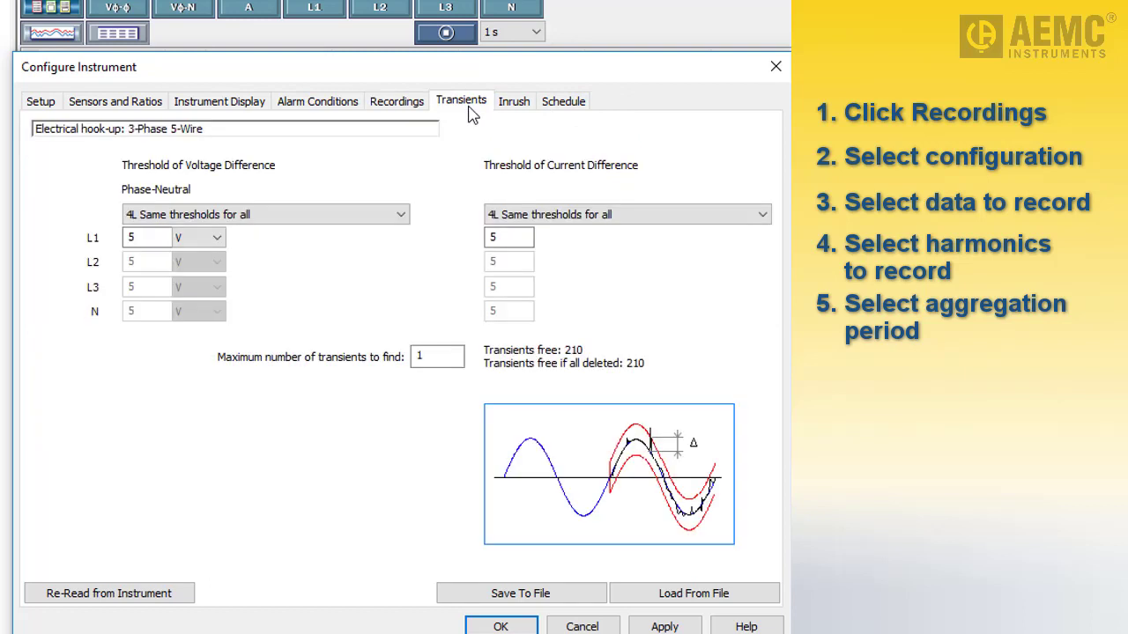
left_click(523, 112)
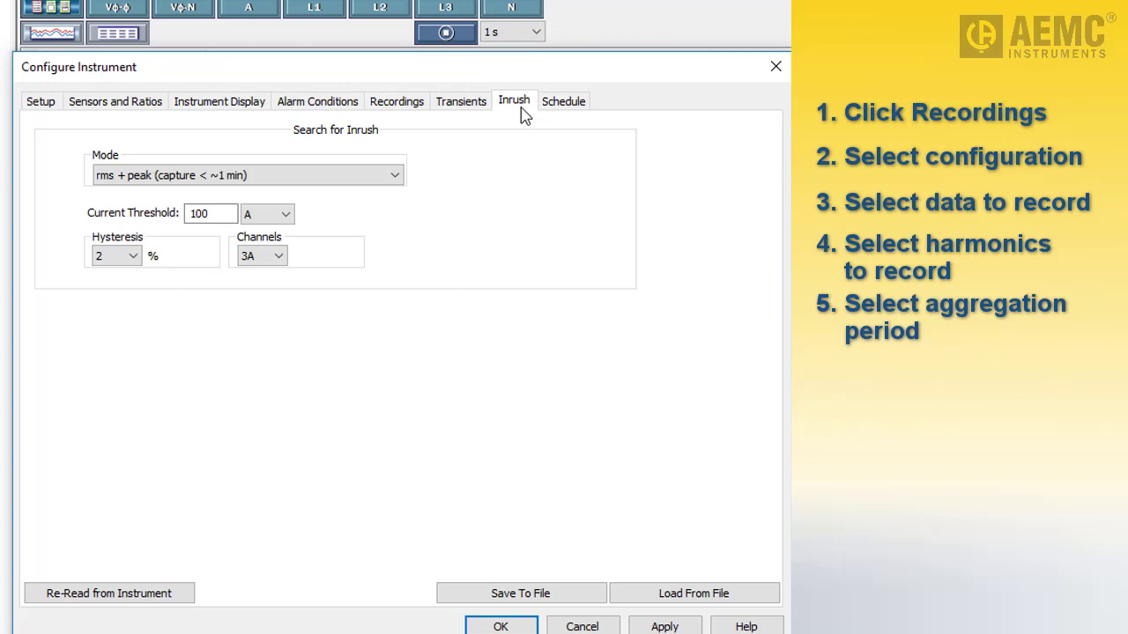
Show the recording schedule and the instrument clock's Date/Time dialog
left_click(560, 105)
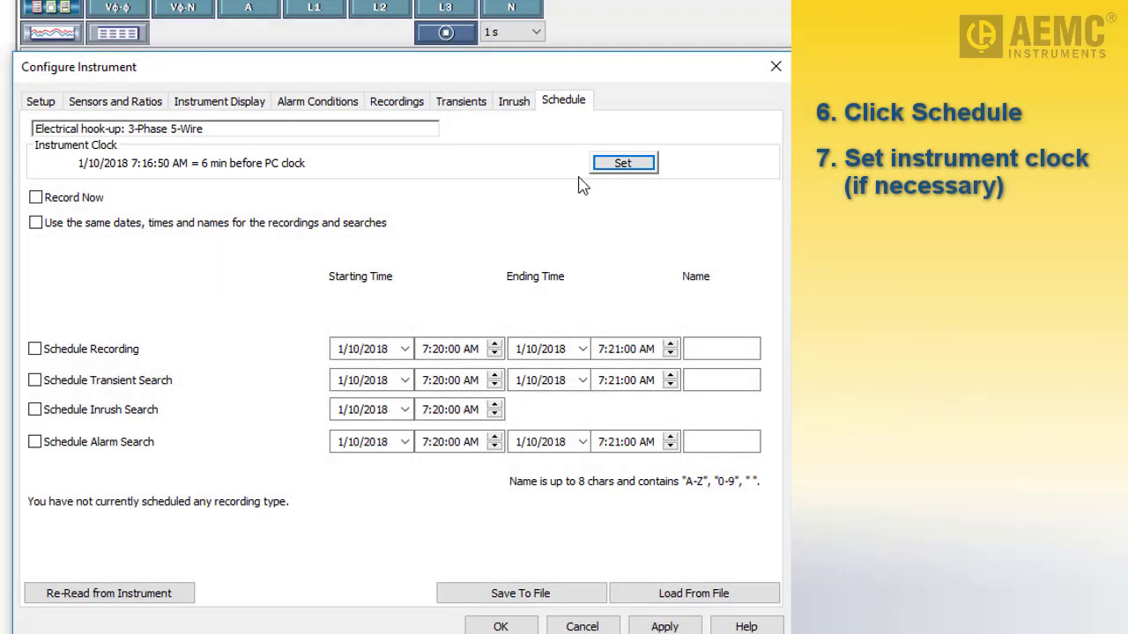
left_click(614, 166)
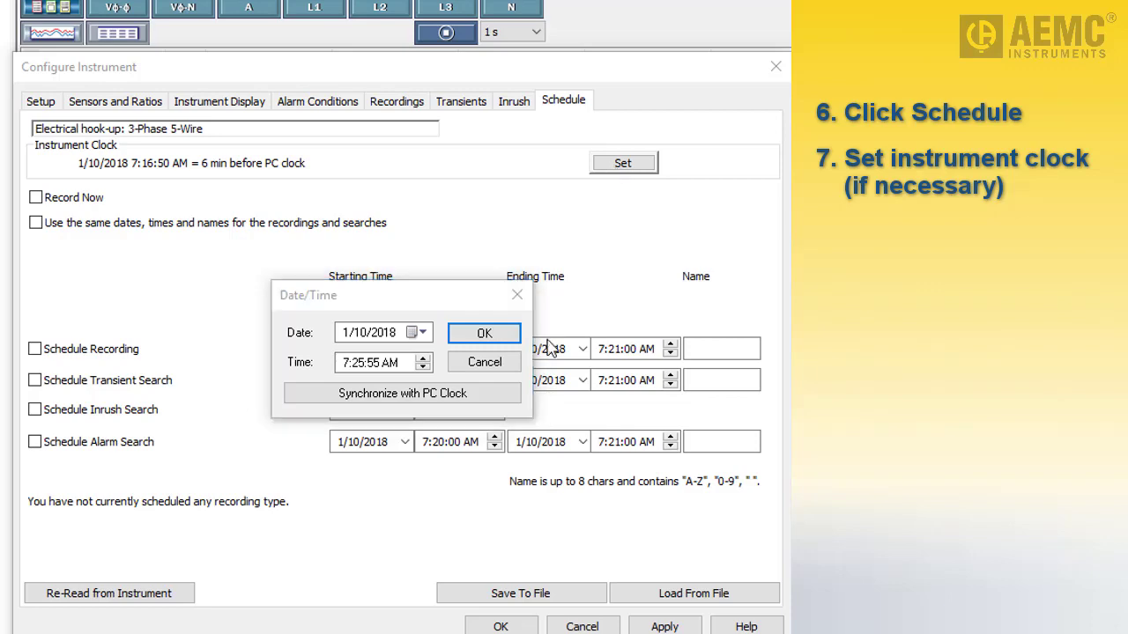
Sync the instrument clock and schedule a 30-minute recording instead of Record Now
left_click(483, 333)
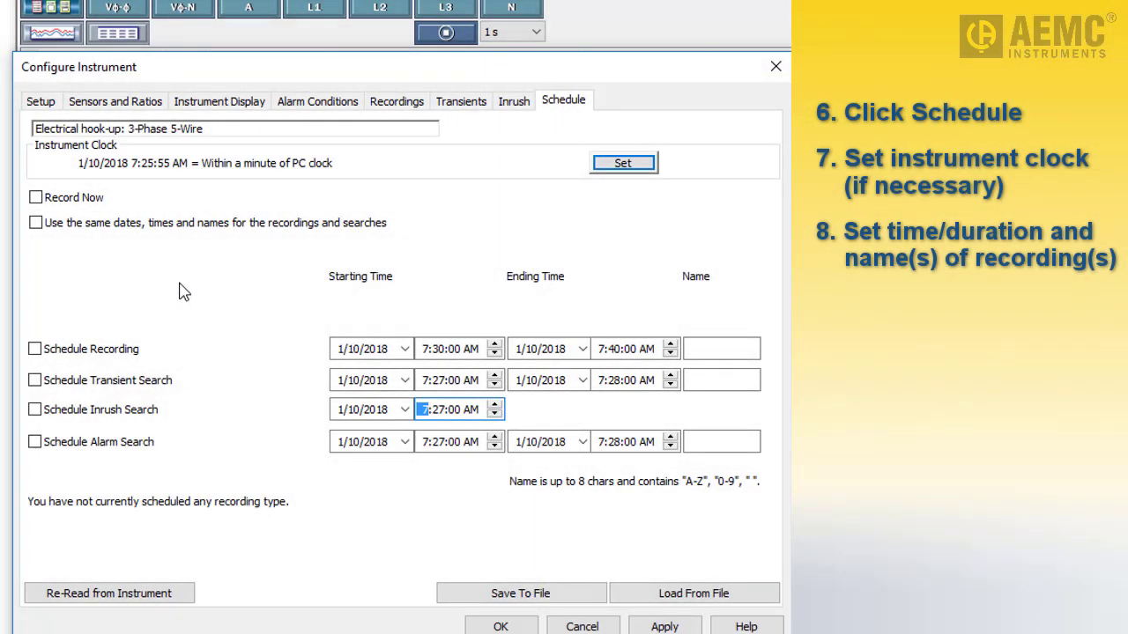
left_click(35, 198)
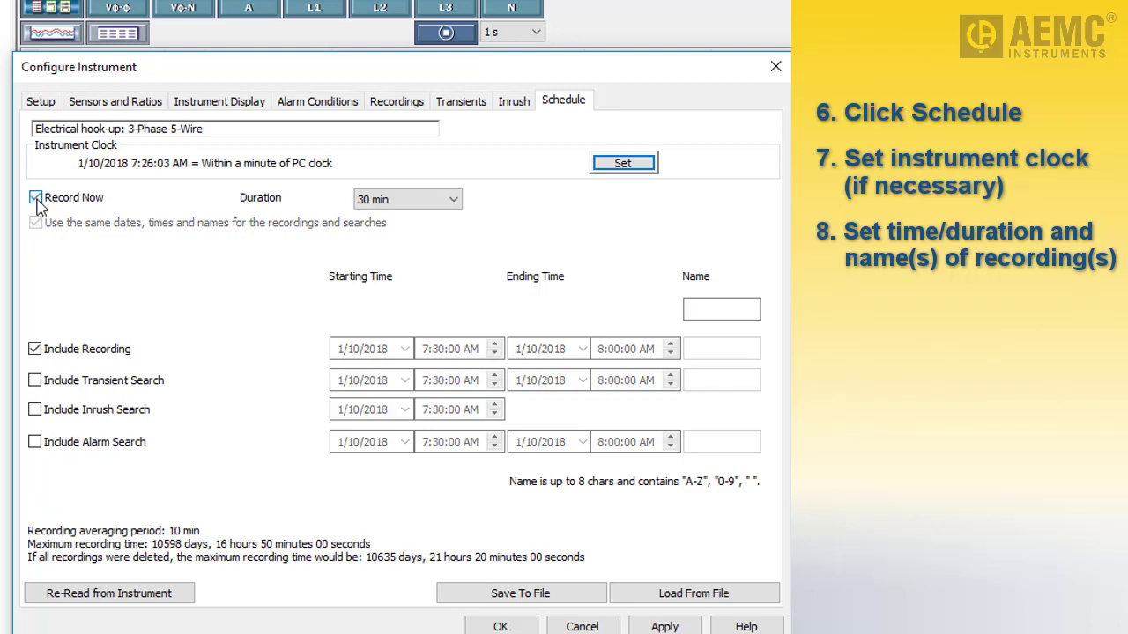
left_click(454, 201)
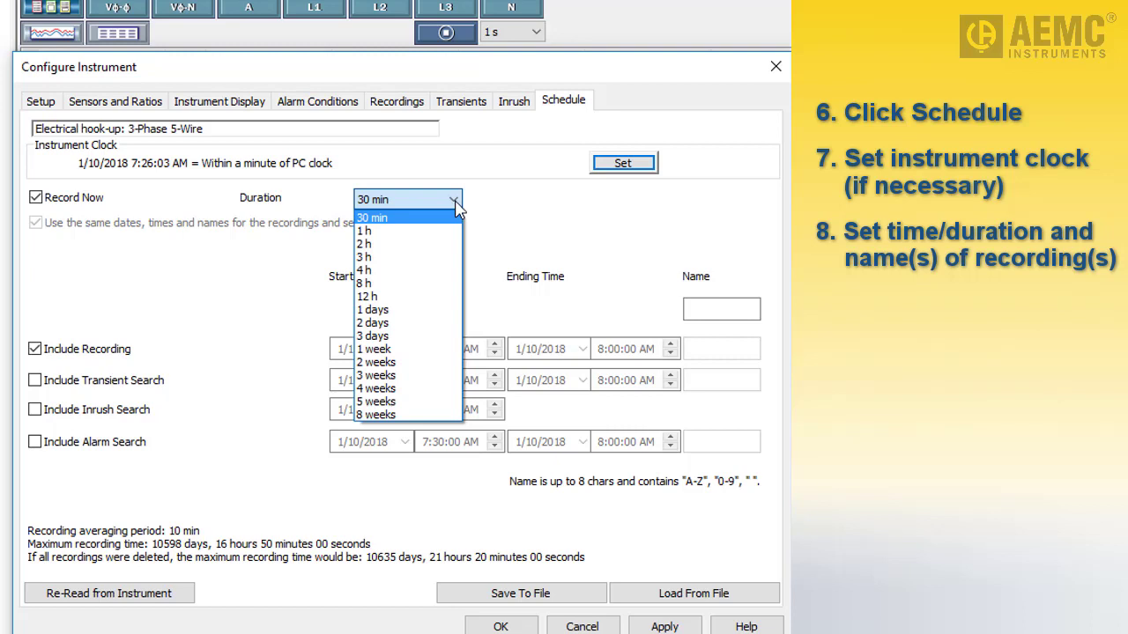
left_click(456, 205)
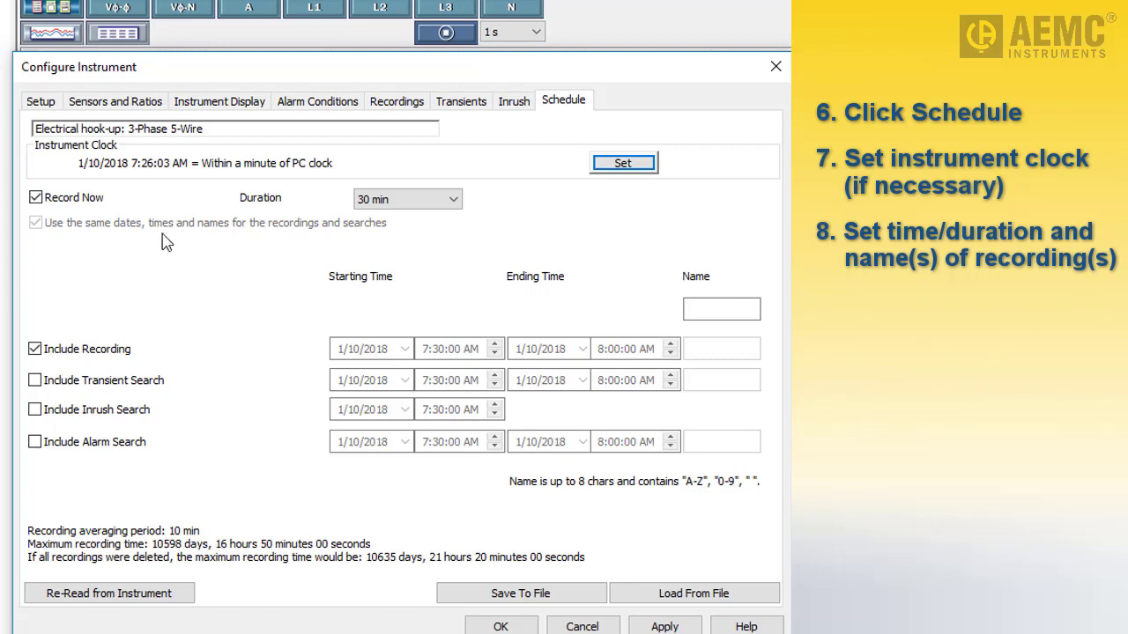
left_click(36, 197)
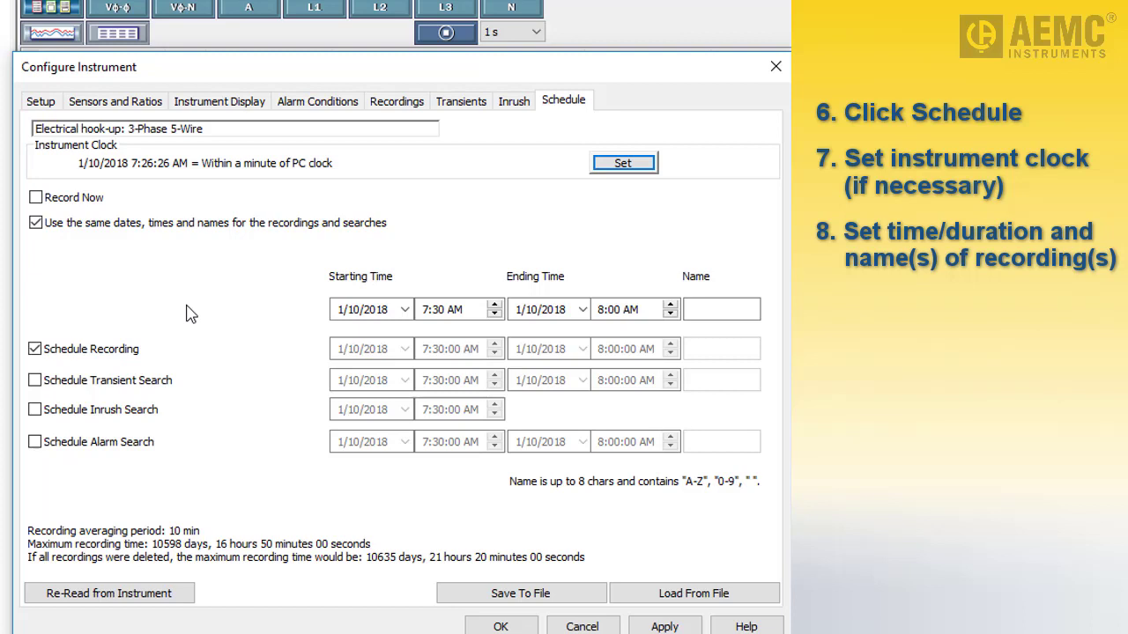
Schedule recording TEST1 on 1/10/2018, 7:30 AM to 7:40 PM, with transient and inrush searches
left_click(406, 311)
left_click(406, 311)
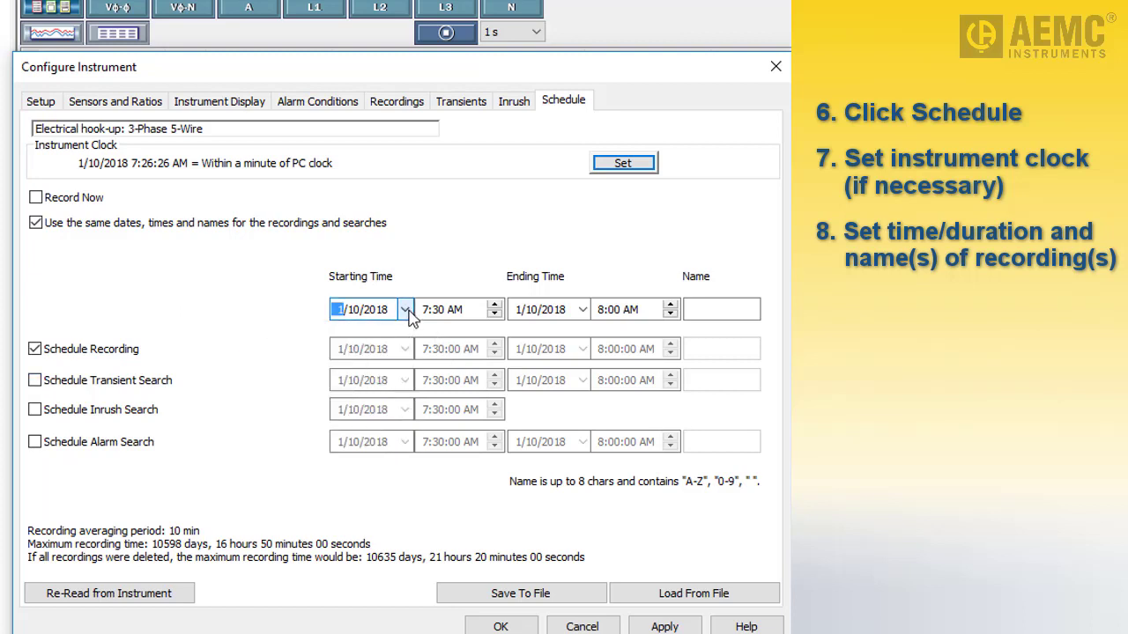
left_click(454, 310)
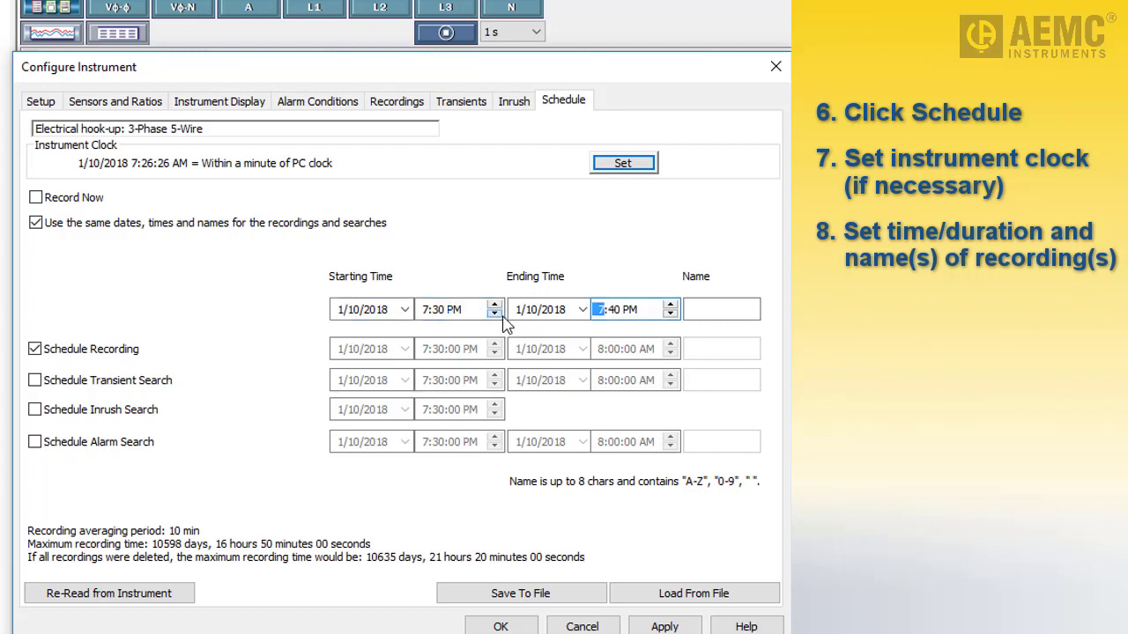
left_click(721, 309)
type("TEST")
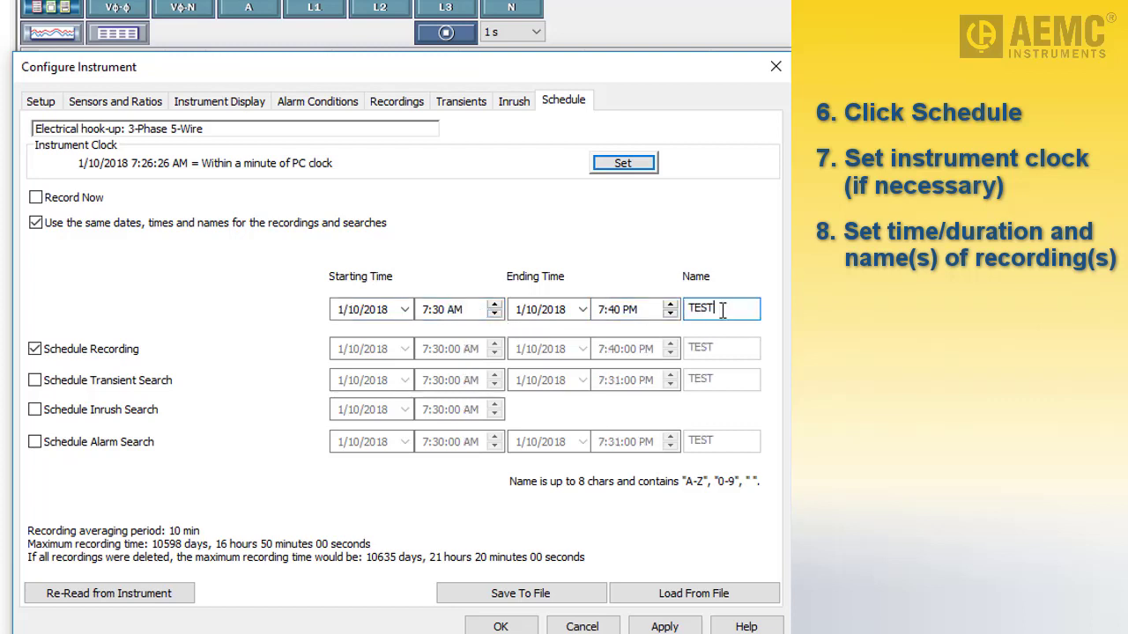
type("1")
left_click(35, 223)
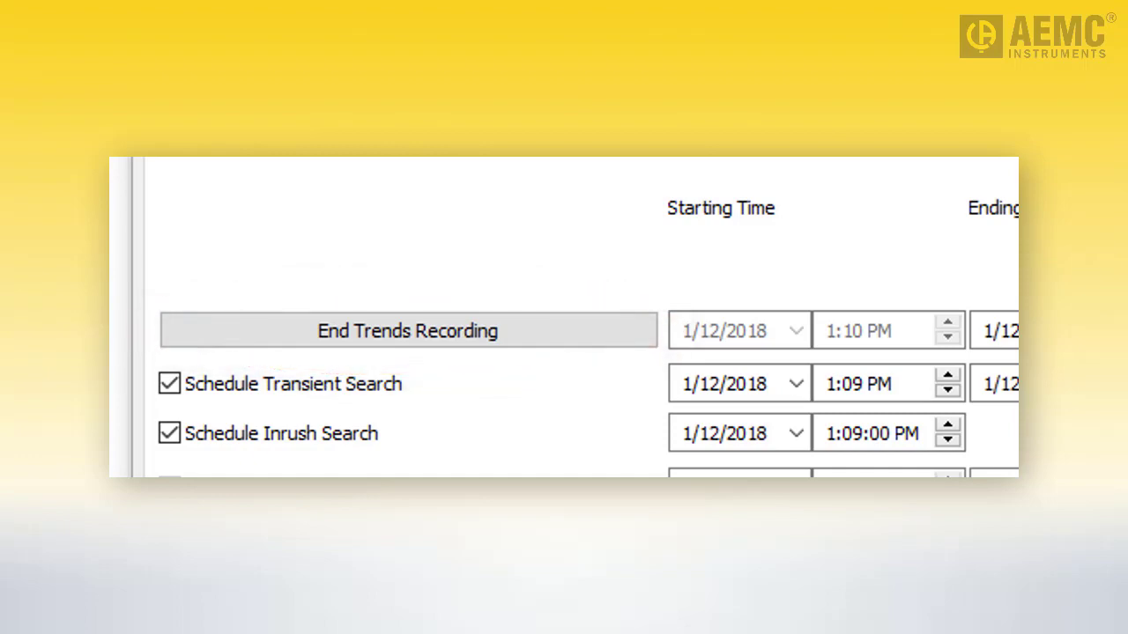
End the running trends recording and confirm Yes when asked if sure
left_click(471, 340)
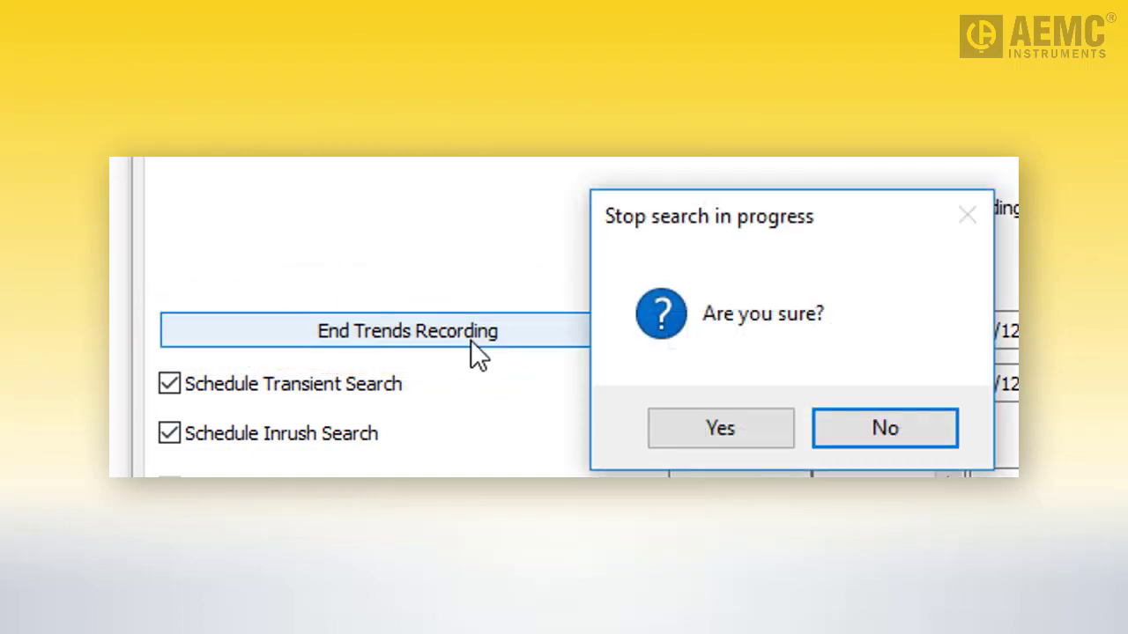
left_click(676, 424)
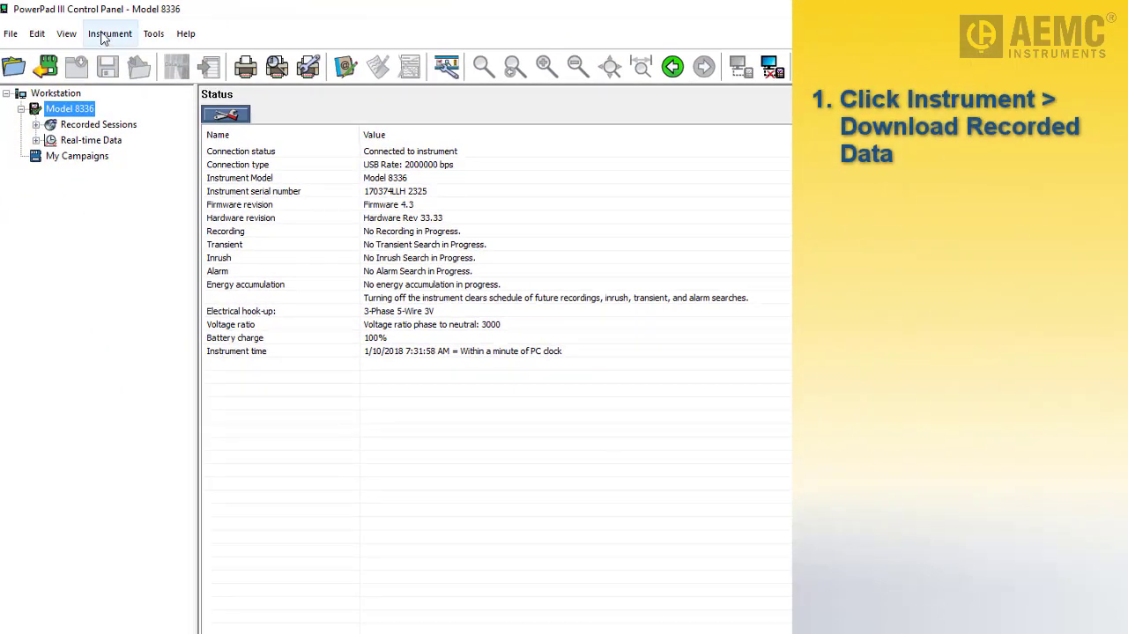
Download all recorded data from the Model 8336 into a campaign, then close the Downloads window
left_click(102, 38)
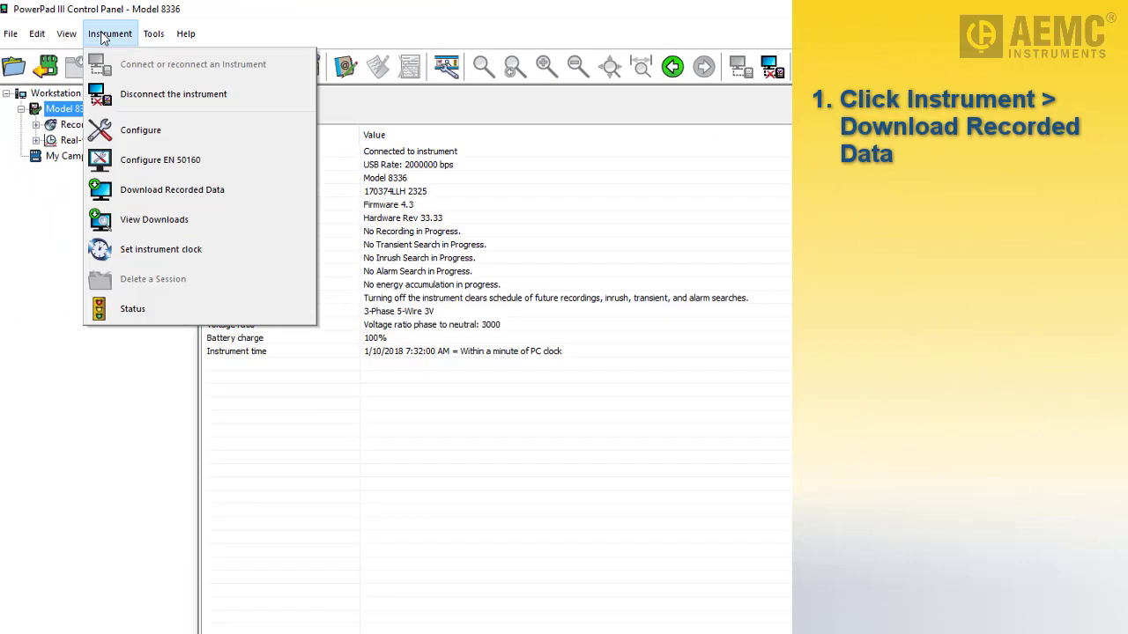
left_click(148, 190)
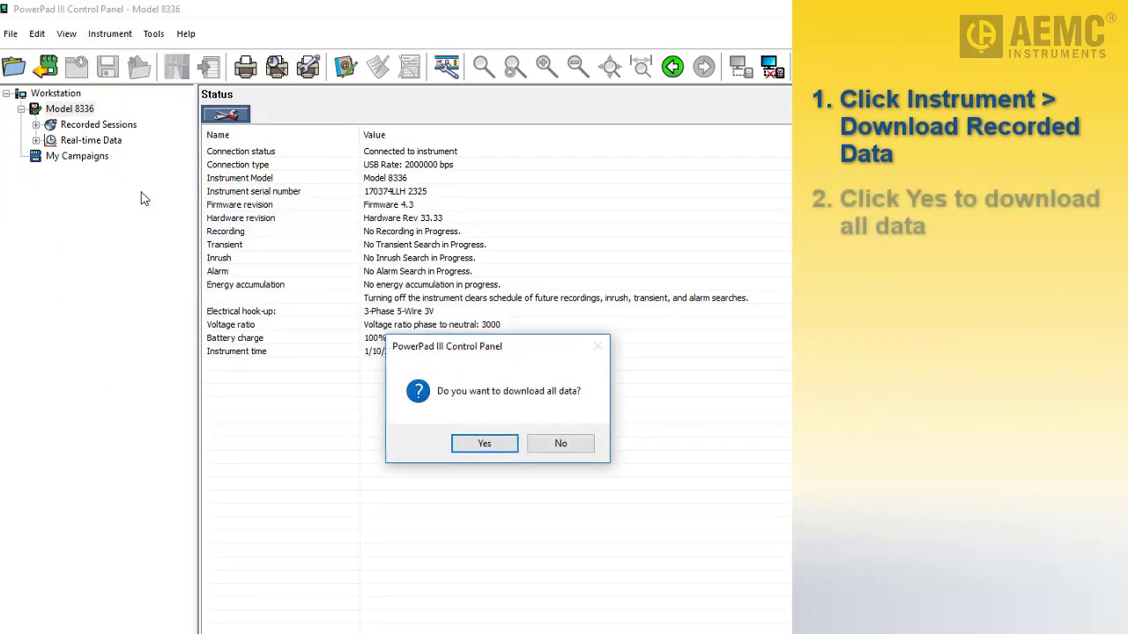
left_click(499, 447)
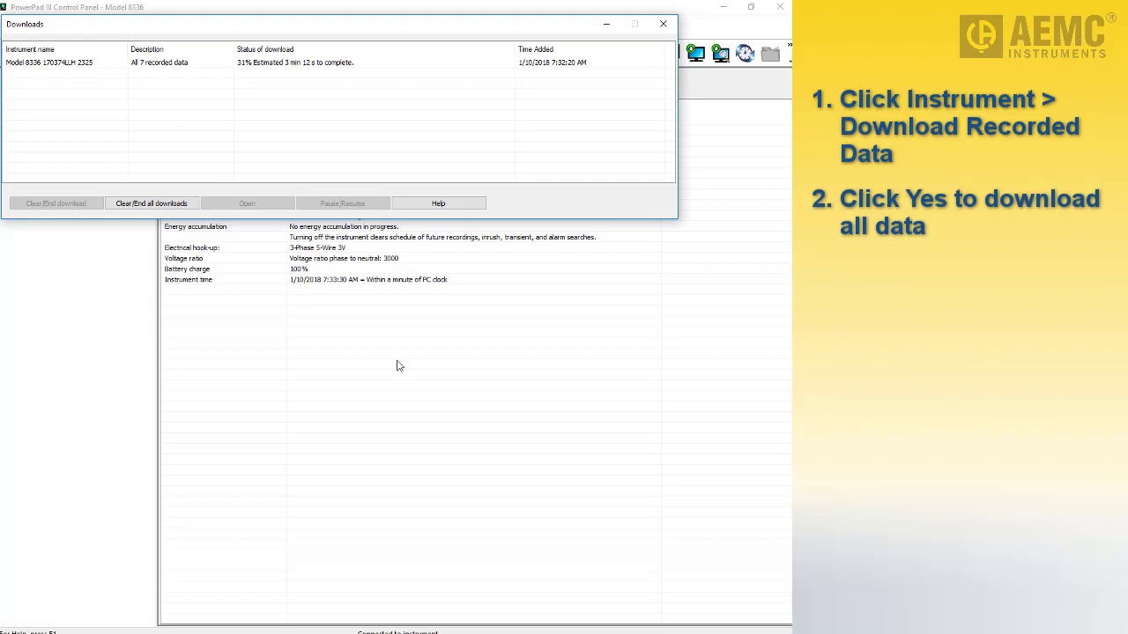
left_click(664, 25)
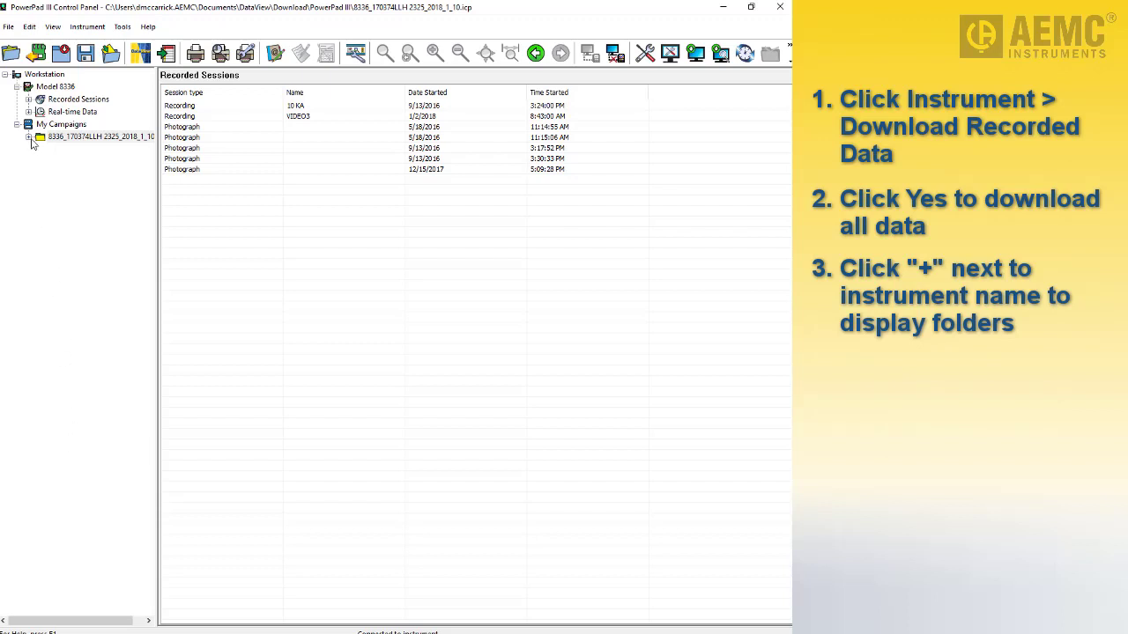
Open the VIDEO3 recording from the downloaded campaign's Recordings folder
left_click(29, 138)
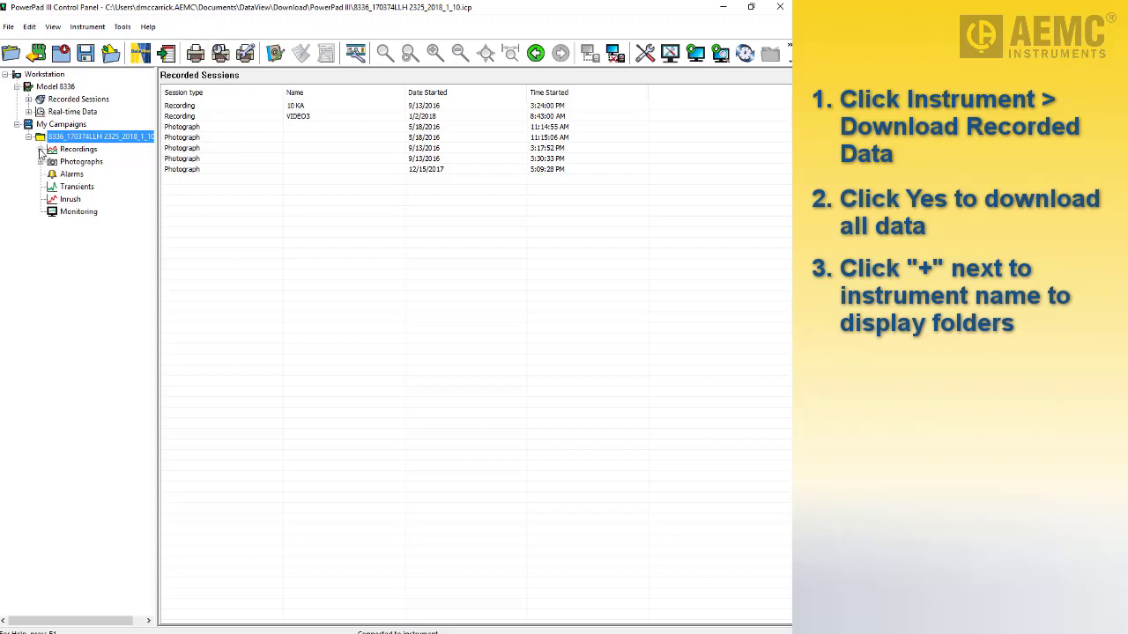
left_click(40, 150)
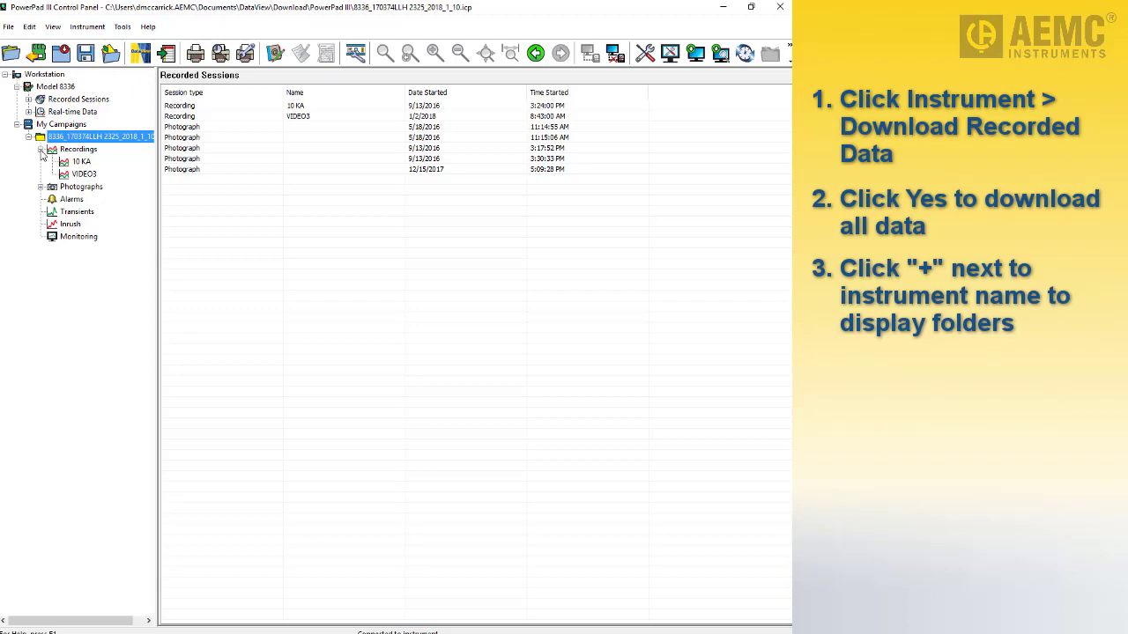
left_click(76, 176)
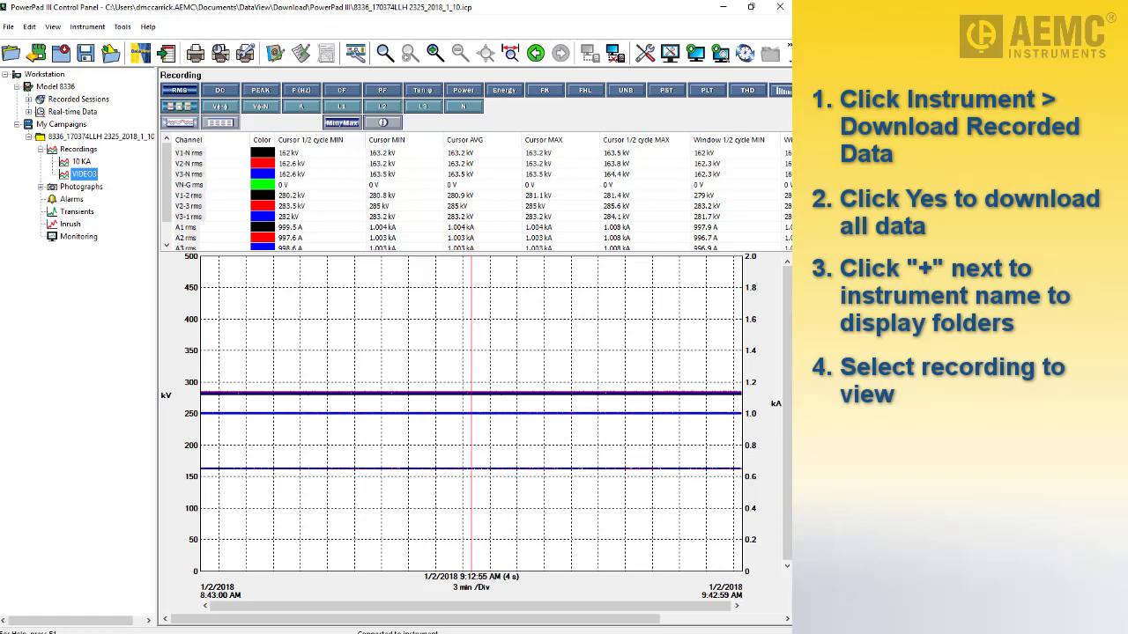
Review VIDEO3's PEAK, Energy and Power data, showing power as a timestamped table
left_click(260, 91)
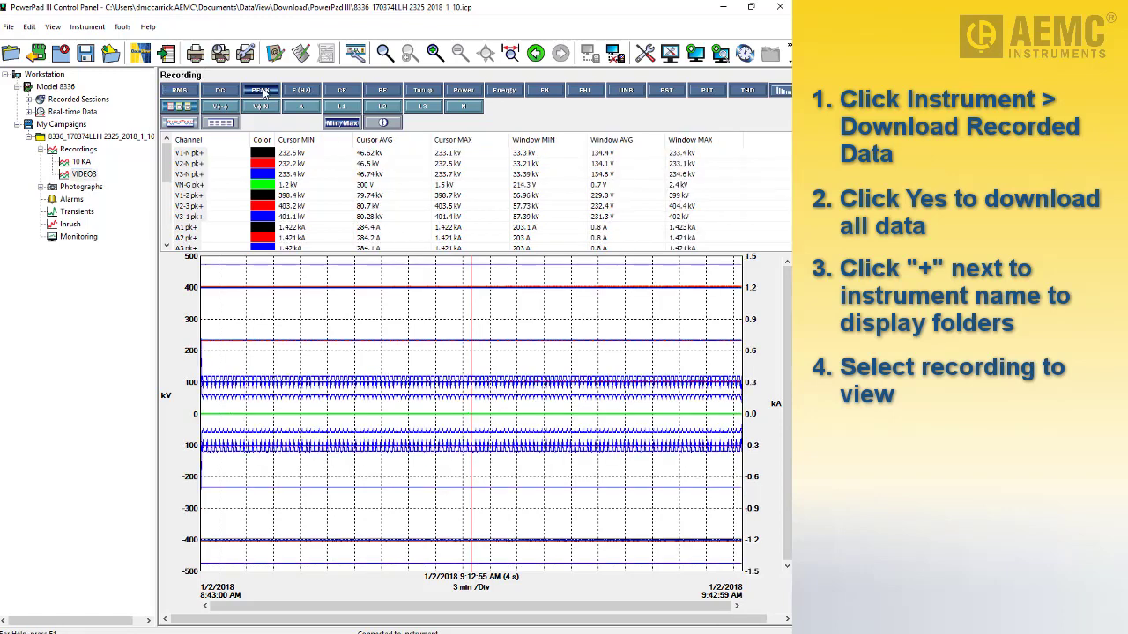
left_click(503, 91)
left_click(463, 90)
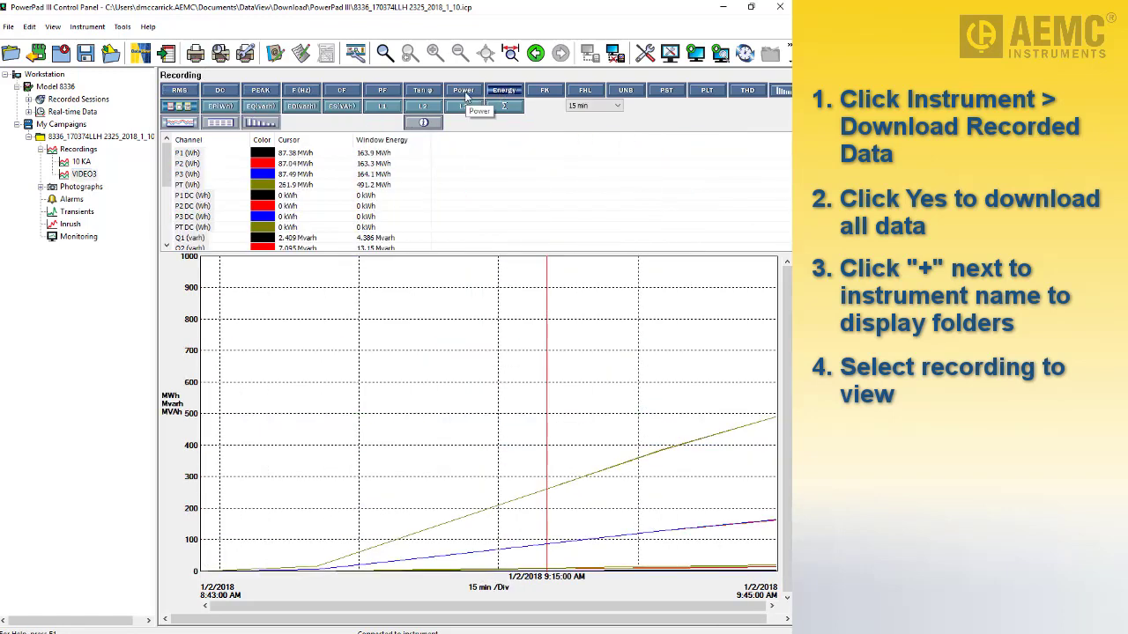
left_click(220, 123)
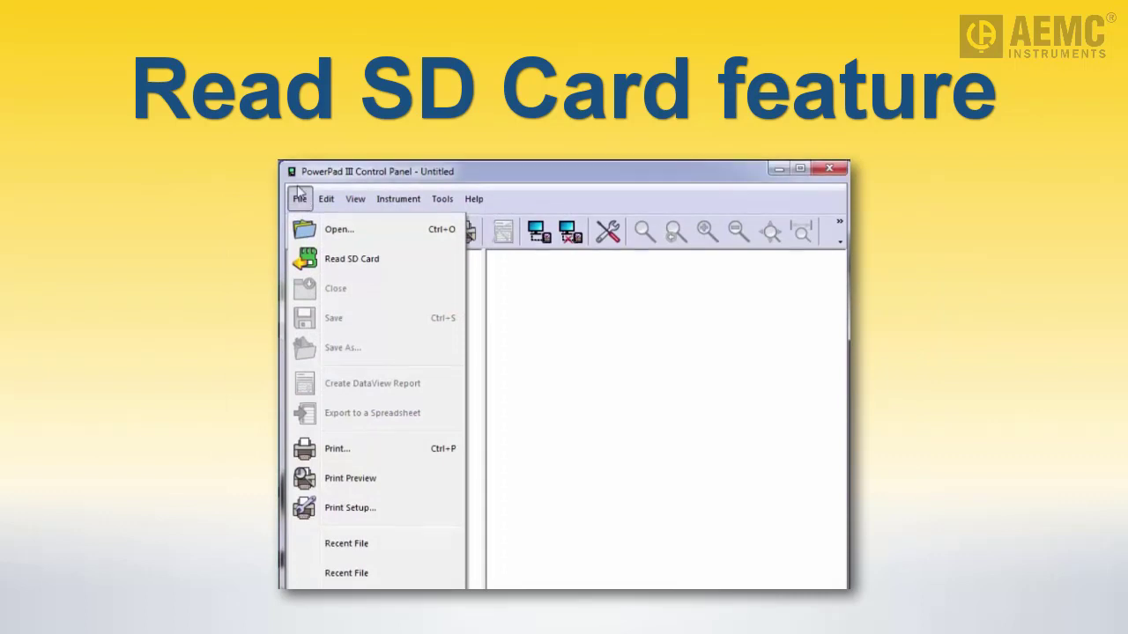
Choose Read SD Card to read recorded data from an SD card
left_click(326, 257)
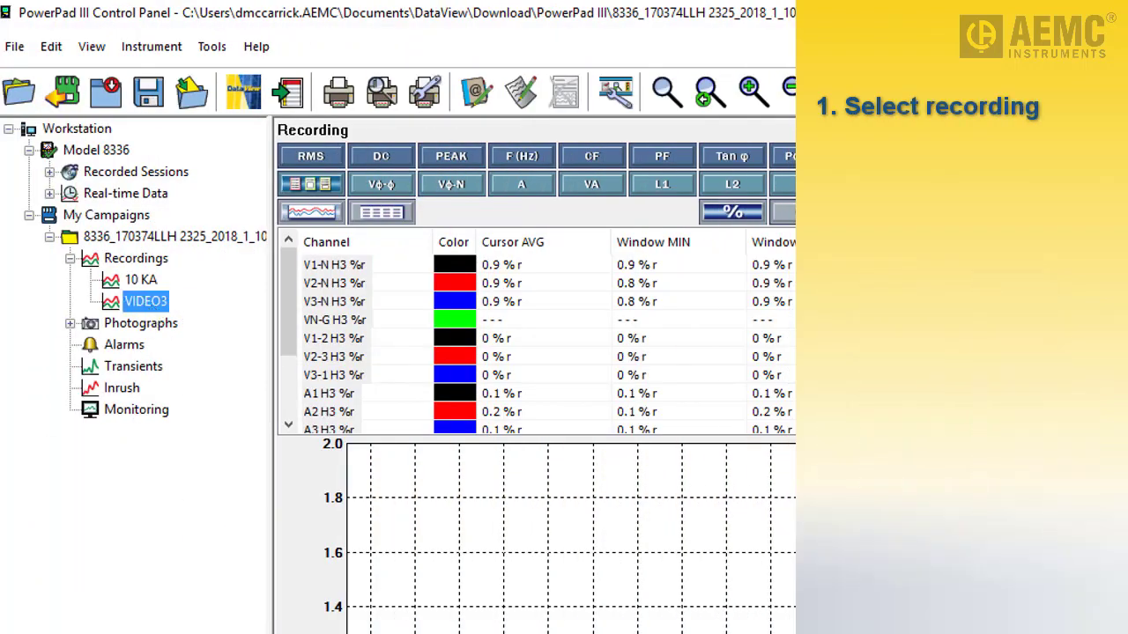
Create a DataView report from the VIDEO3 recording via the File menu
left_click(14, 49)
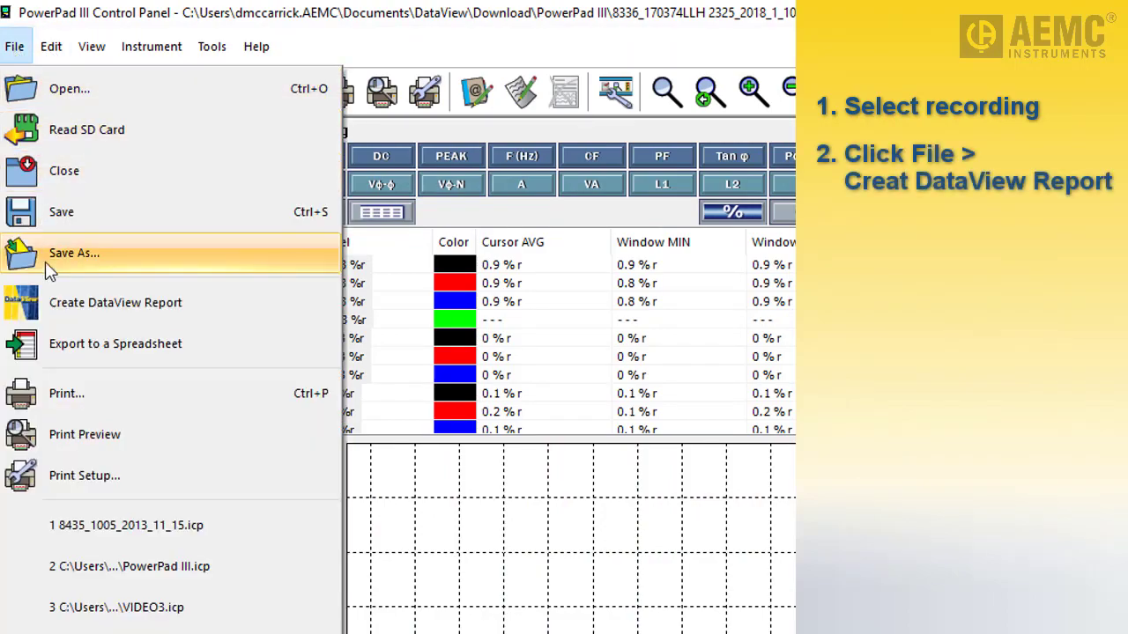
left_click(59, 302)
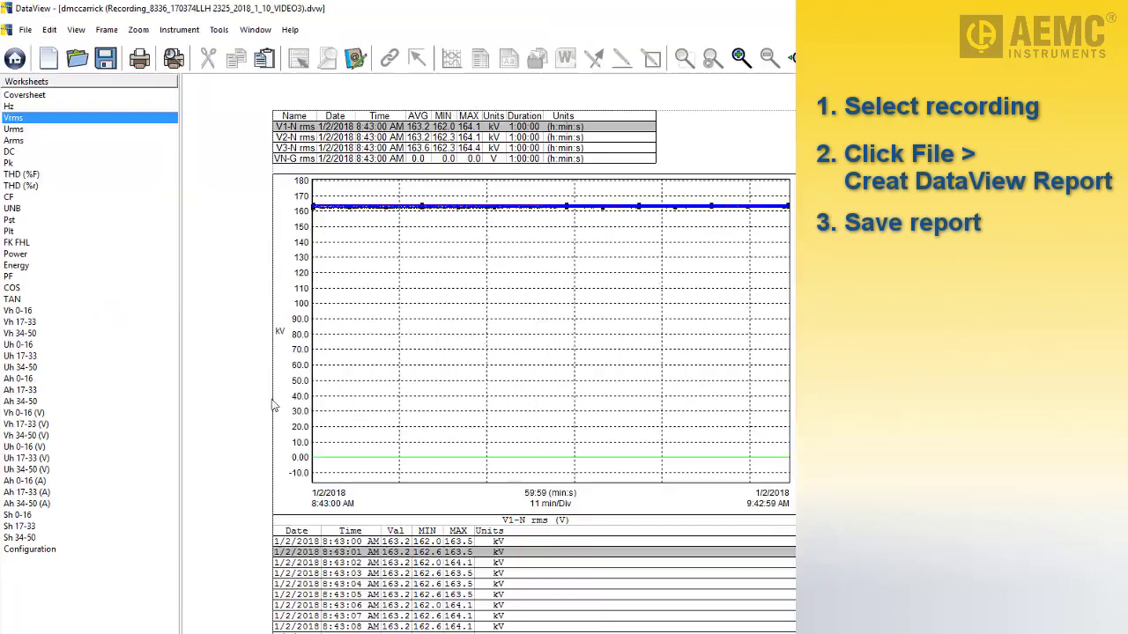
Browse the report's Urms, Arms, Configuration, Vh 0-16 (V) and THD (%f) worksheets
left_click(18, 129)
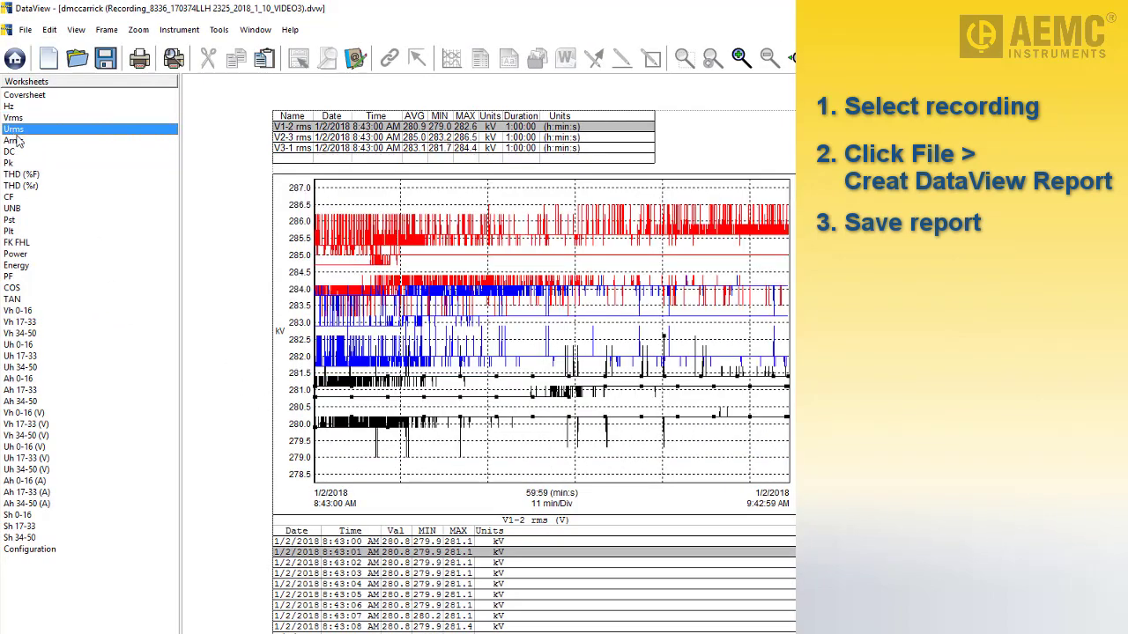
left_click(36, 550)
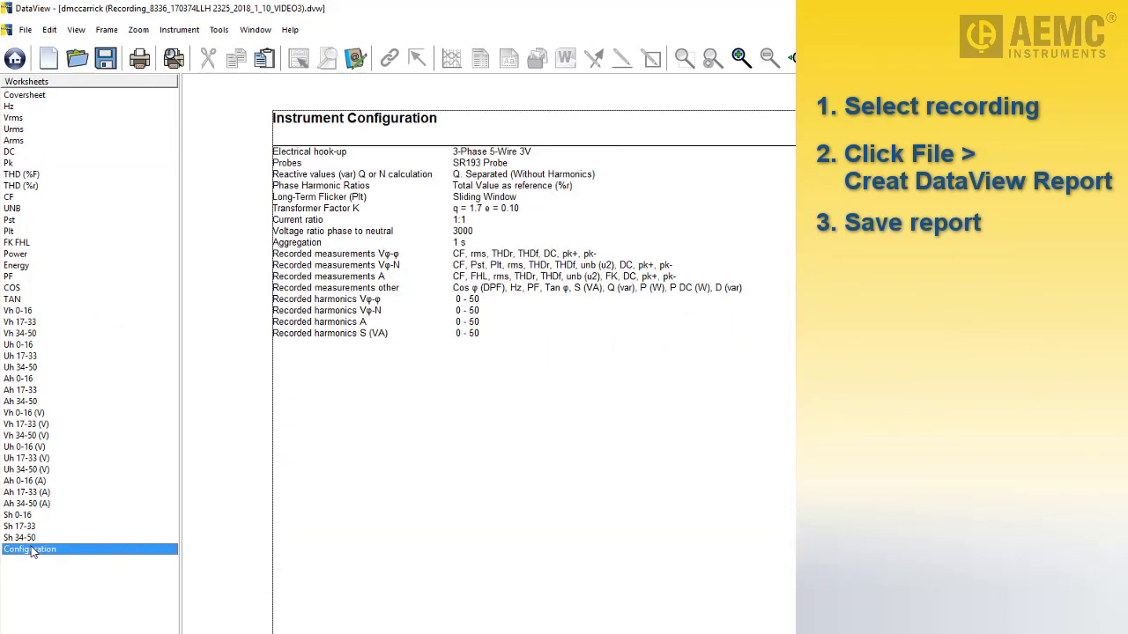
left_click(24, 413)
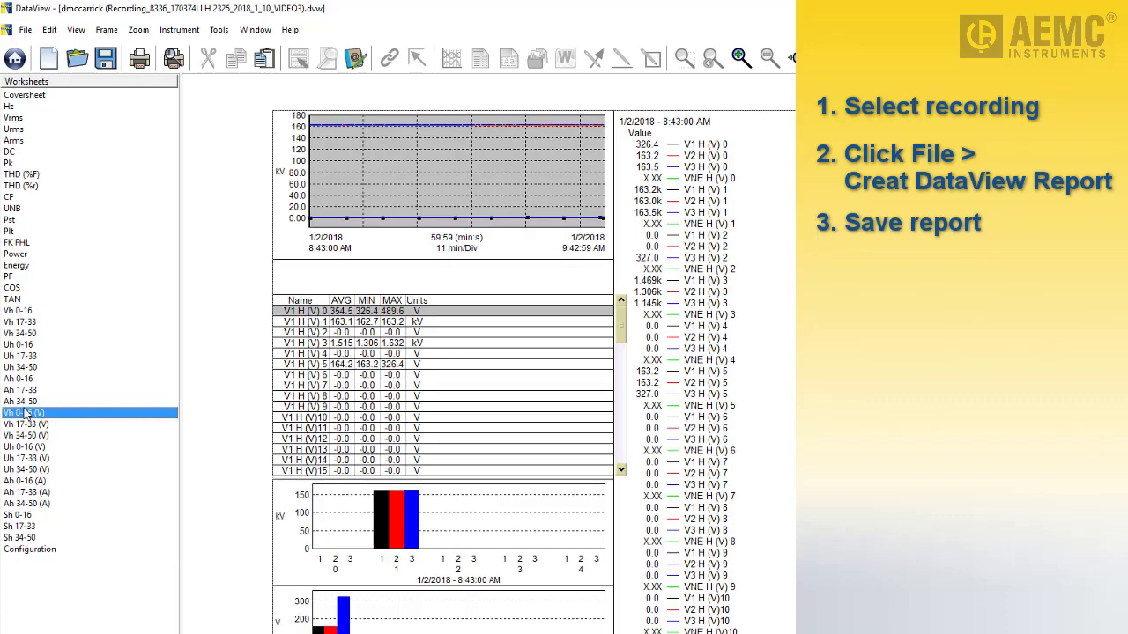
key("t")
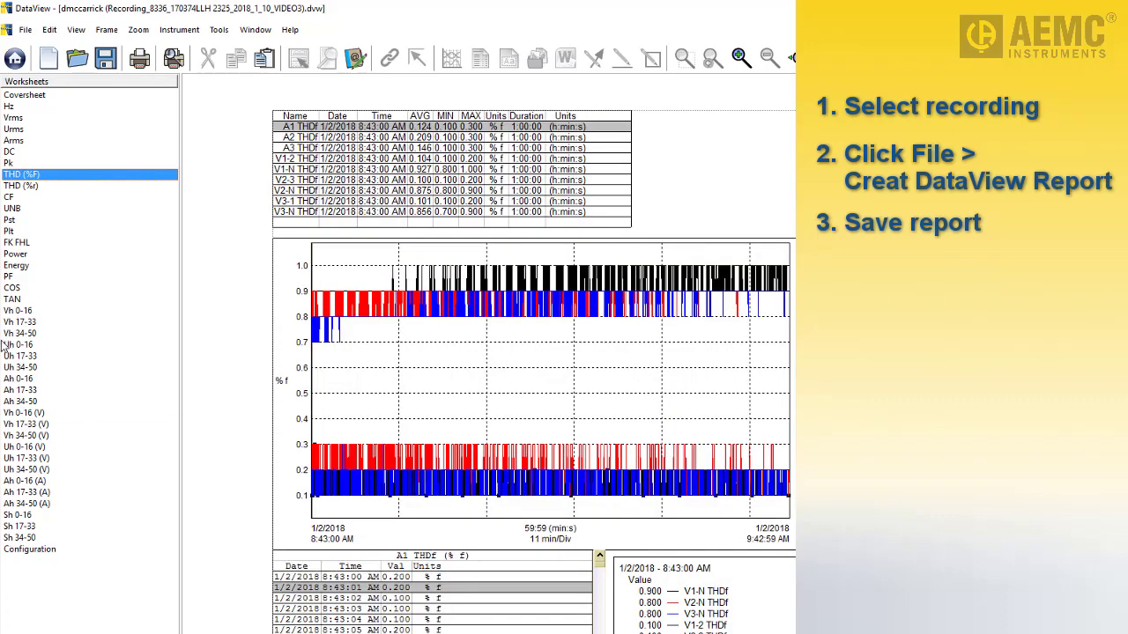
Save the DataView report as VIDEO3.dvw
left_click(25, 30)
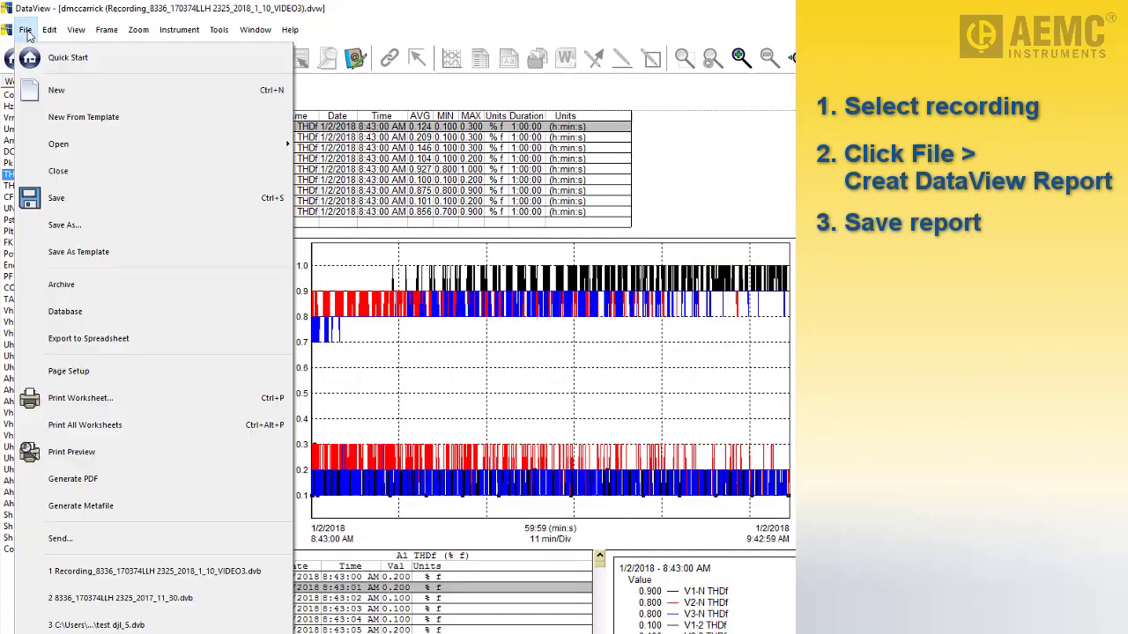
left_click(67, 198)
type("VIDEO3.dvw")
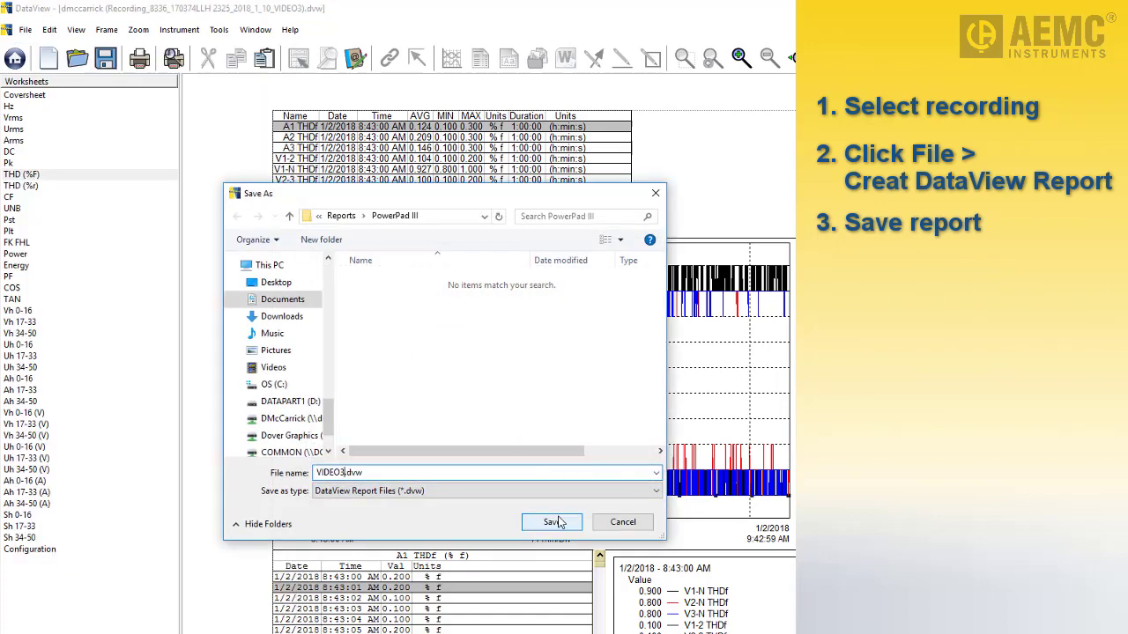
left_click(555, 522)
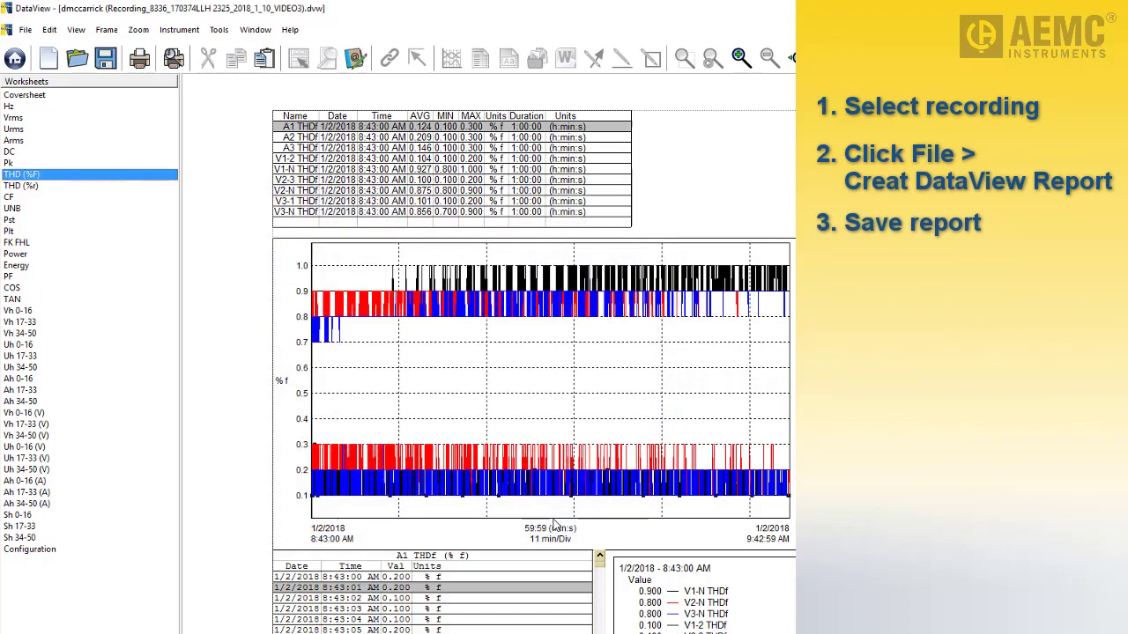